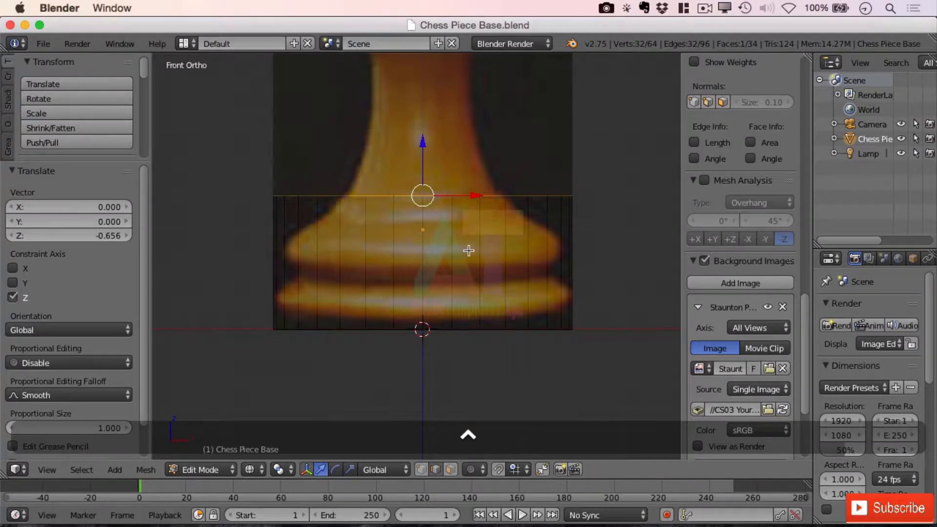
Step: Add five horizontal loop cuts around the chess piece base, slid down by a factor of about -0.233
key("ctrl+r")
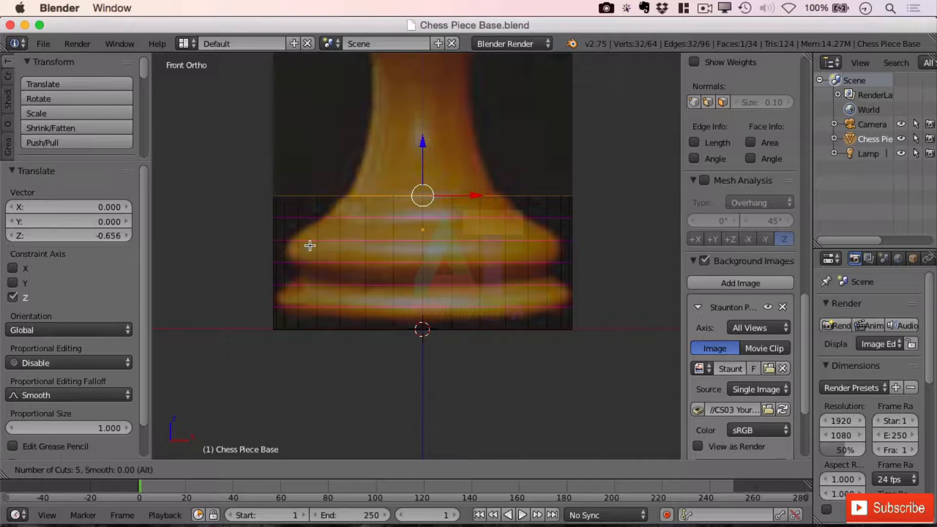
left_click(373, 272)
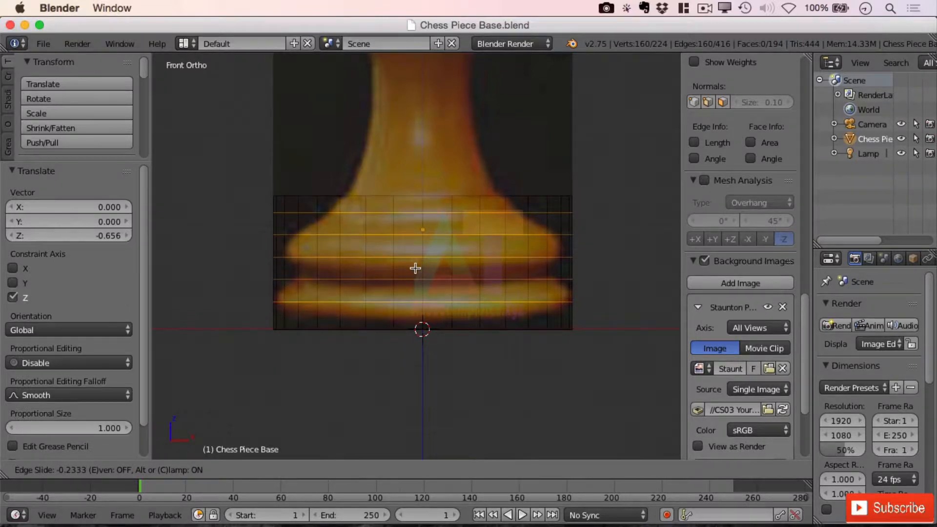
left_click(415, 268)
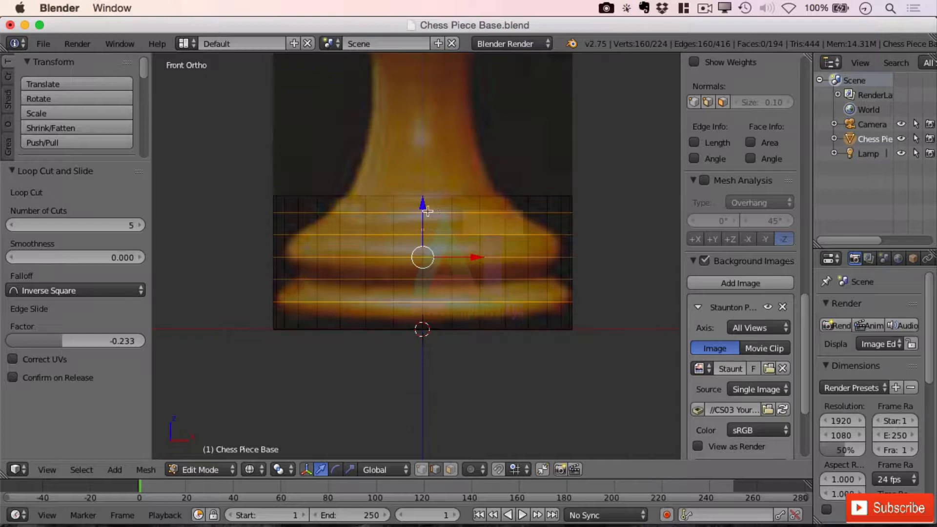
Step: Select the middle edge loop and check that it runs around the whole base, returning to the front view
right_click(408, 257)
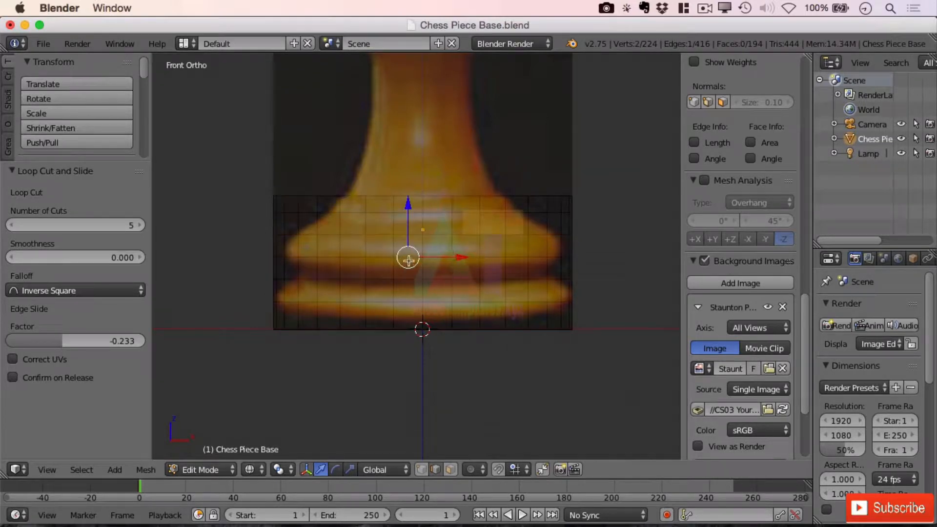
right_click(417, 258, "alt")
middle_click_drag(573, 255, 523, 274)
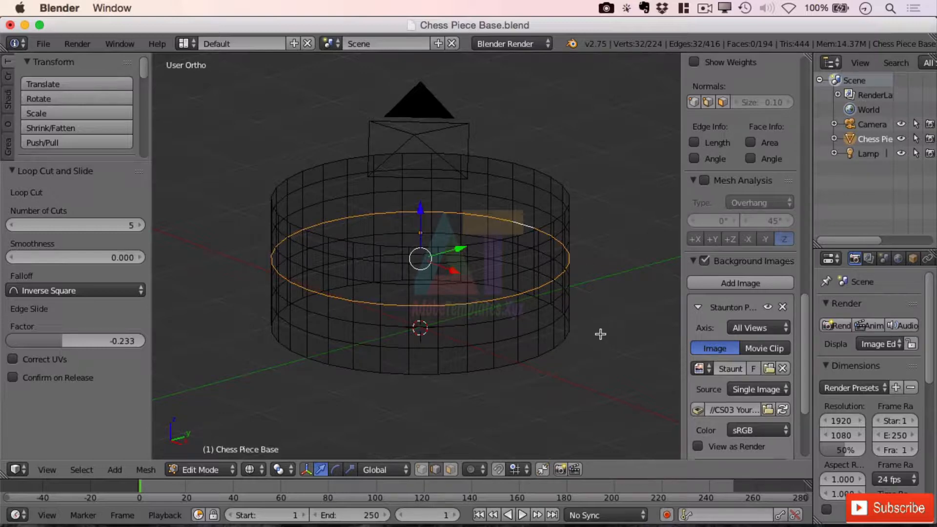
key("KP_1")
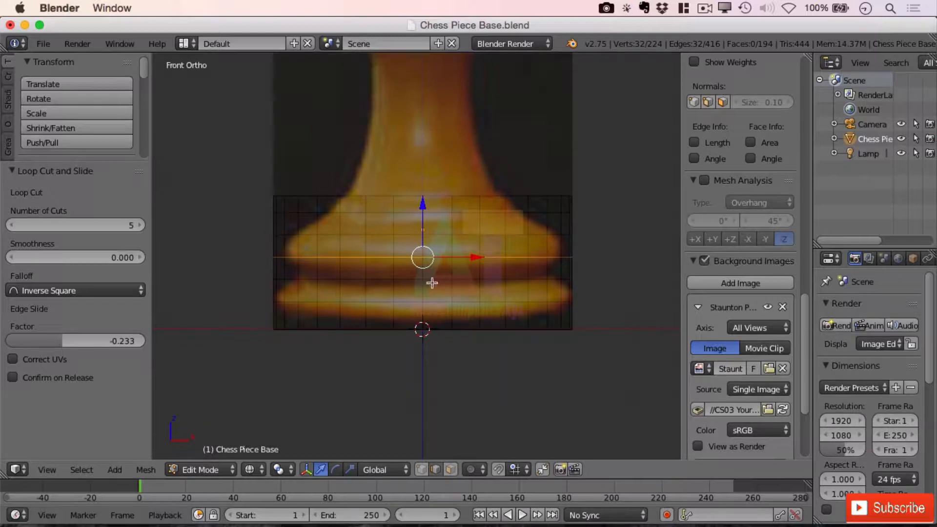
Step: Move the lowest new edge loop up by about 0.007 along Z to match the widest part of the bottom ring
left_click(438, 302, "alt")
key("g")
key("z")
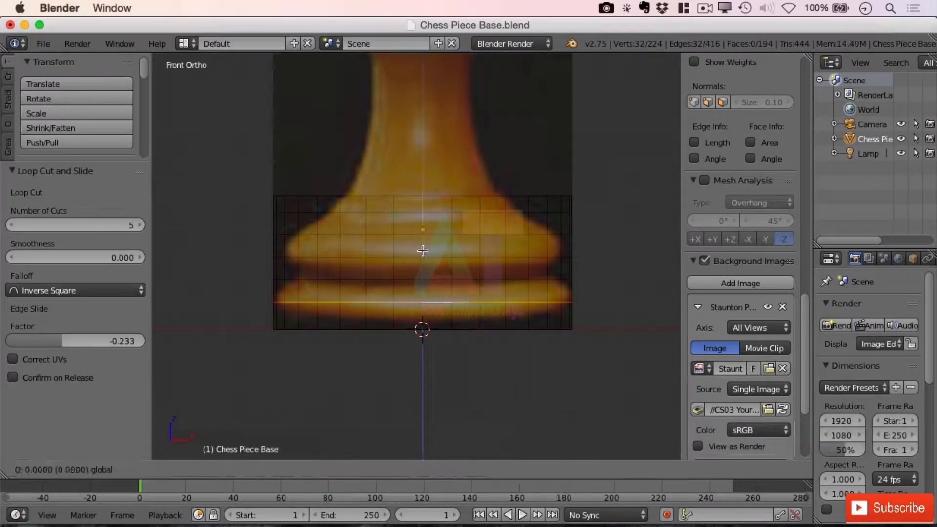
left_click(422, 249)
Step: Raise the second loop from the bottom by about 0.022 to the groove and the third by about 0.066 along Z
right_click(439, 278)
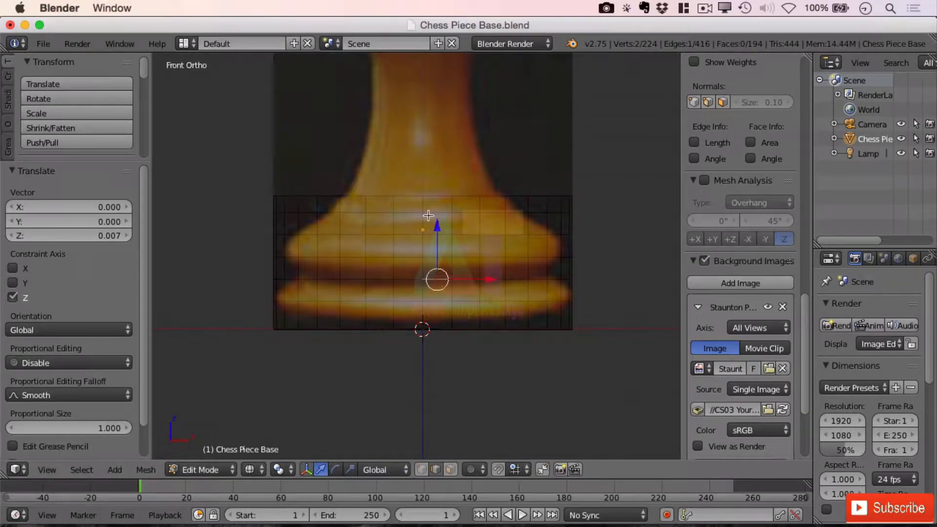
left_click(443, 280, "alt")
key("g")
key("z")
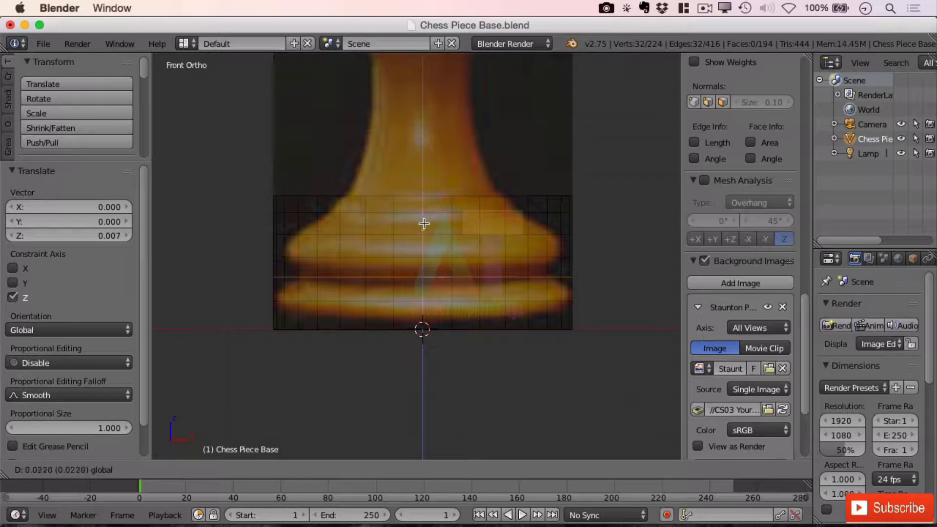
left_click(405, 248)
right_click(410, 256, "alt")
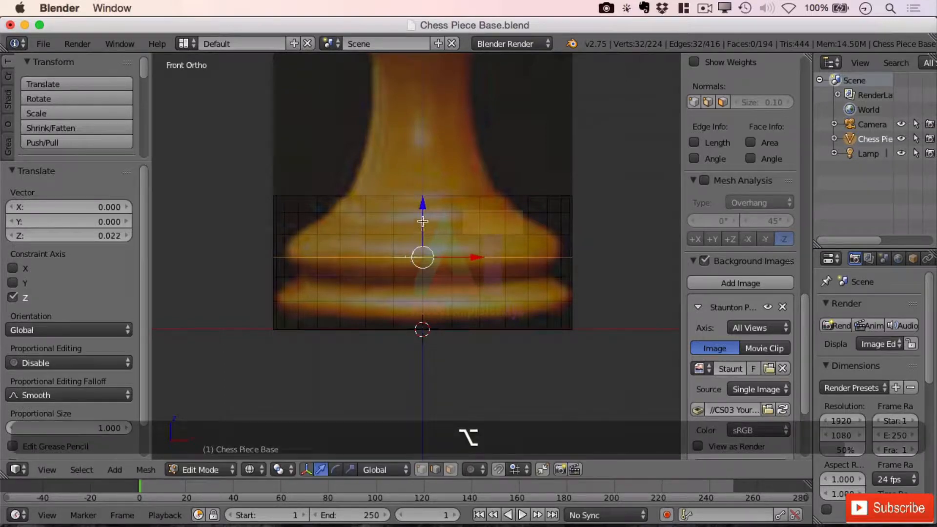
left_click_drag(422, 206, 423, 200)
Step: Raise the fourth loop from the bottom by about 0.169 and the fifth by about 0.044 along Z
right_click(445, 234)
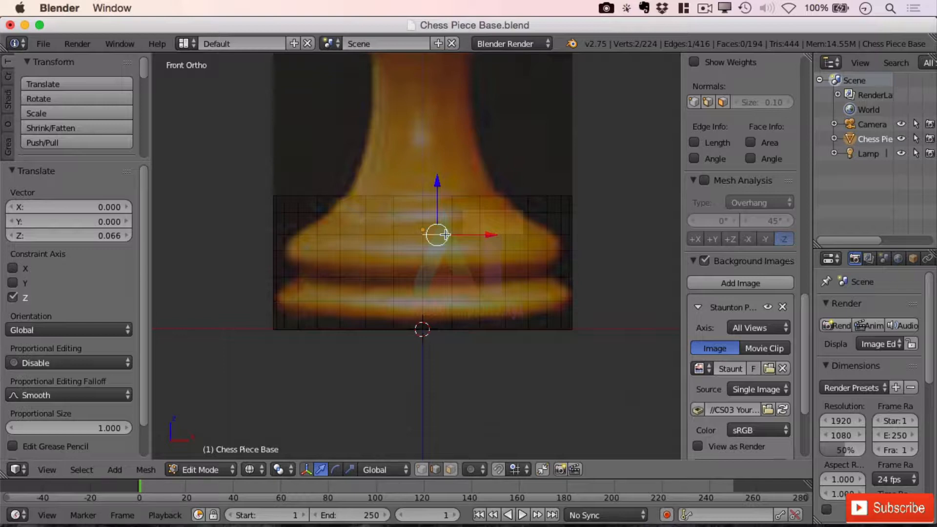
left_click(445, 234, "alt")
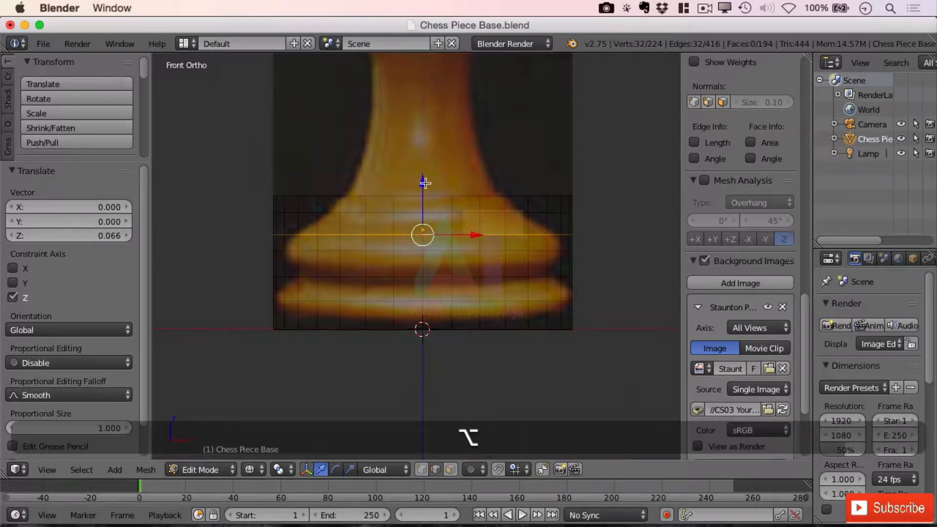
key("g")
left_click(429, 170)
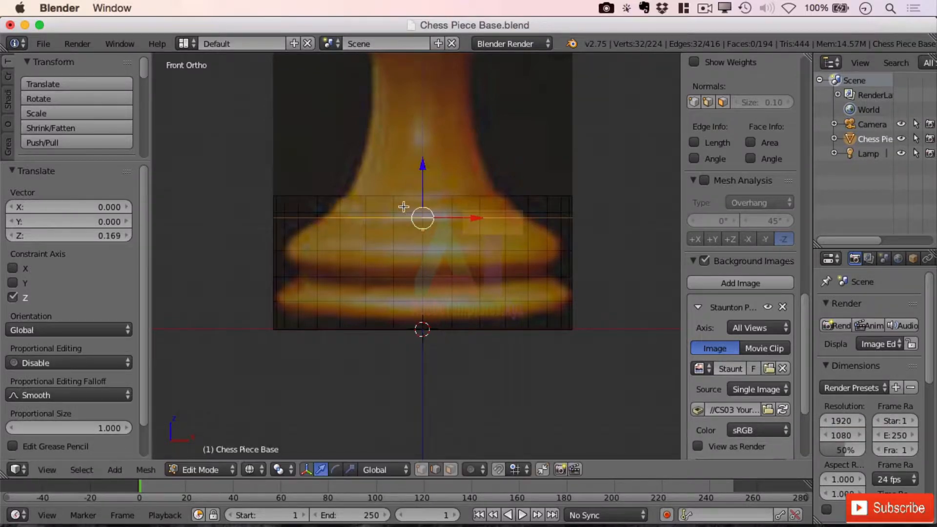
key("g")
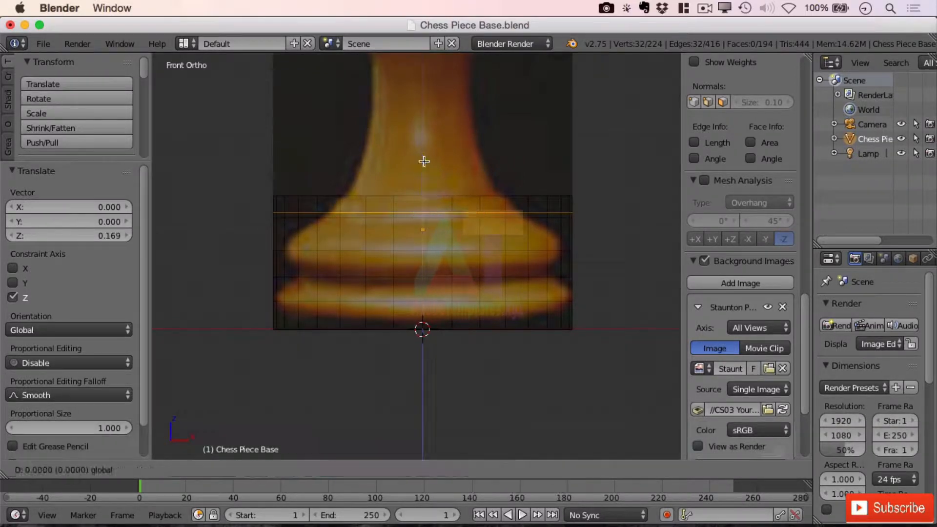
left_click(415, 160)
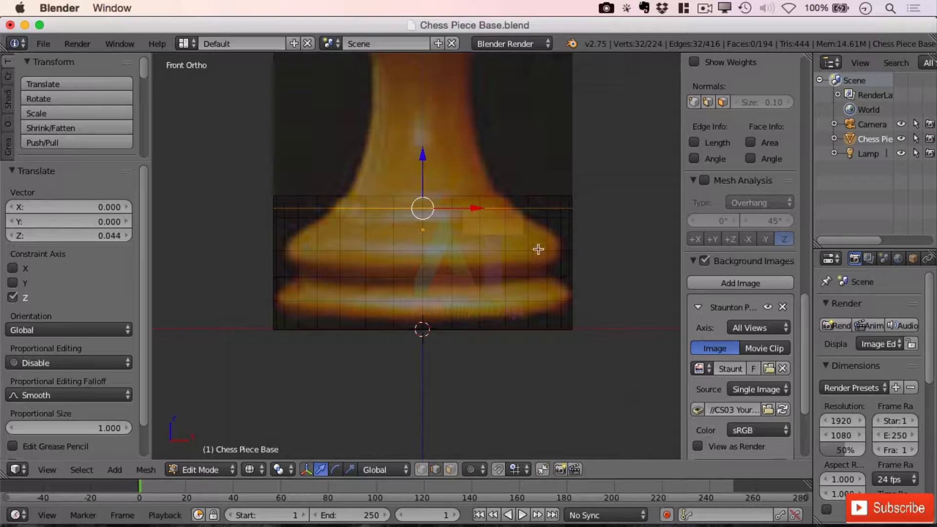
Step: Display the mesh as solid and lower the background image's opacity to about 0.177
key("z")
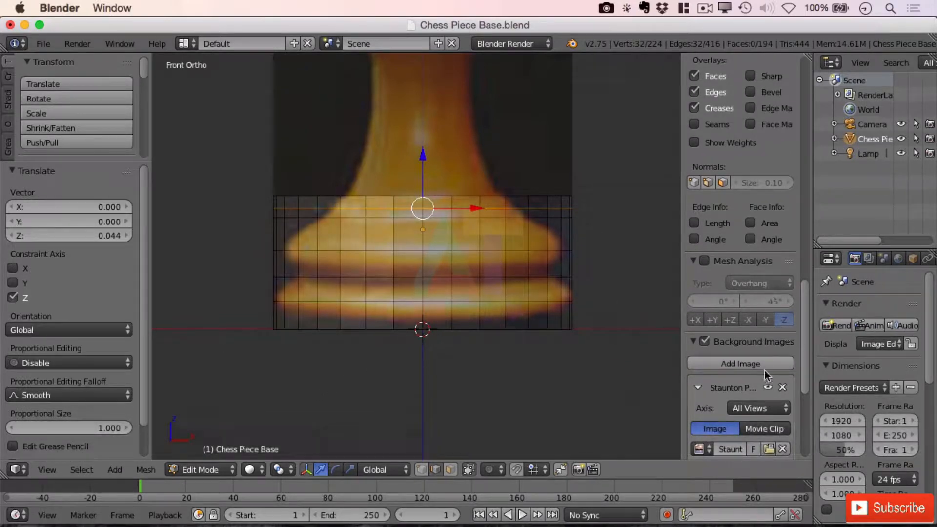
scroll(765, 350, "down", 8)
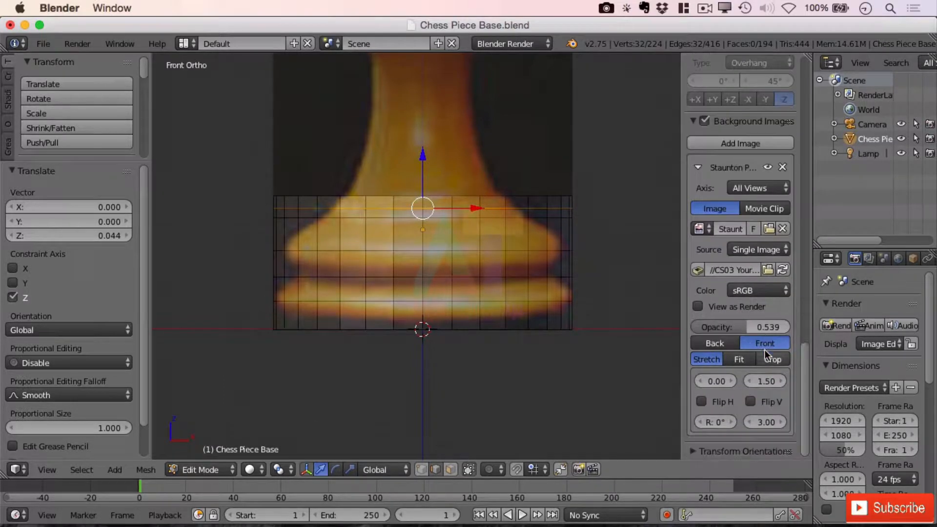
left_click_drag(766, 327, 728, 327)
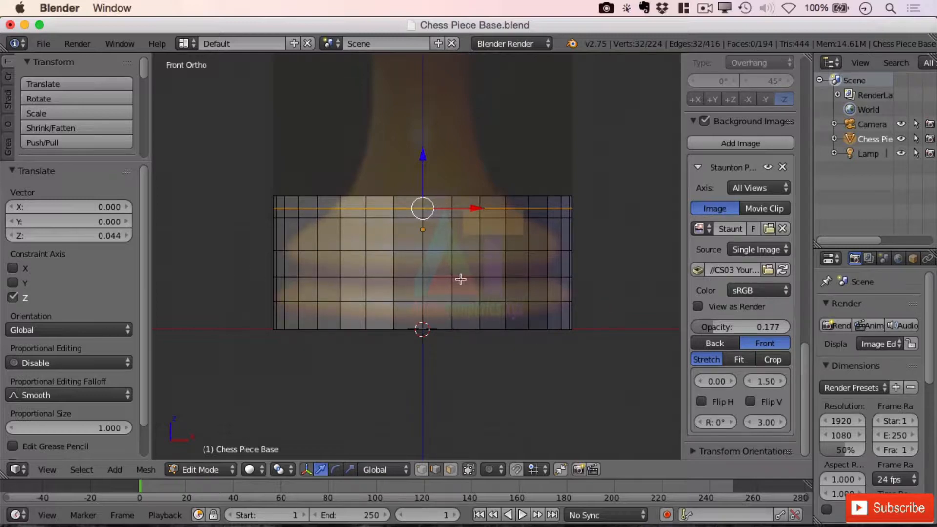
Step: Scale the edge loop at the groove between the two rings inward to about 0.815
right_click(443, 277, "alt")
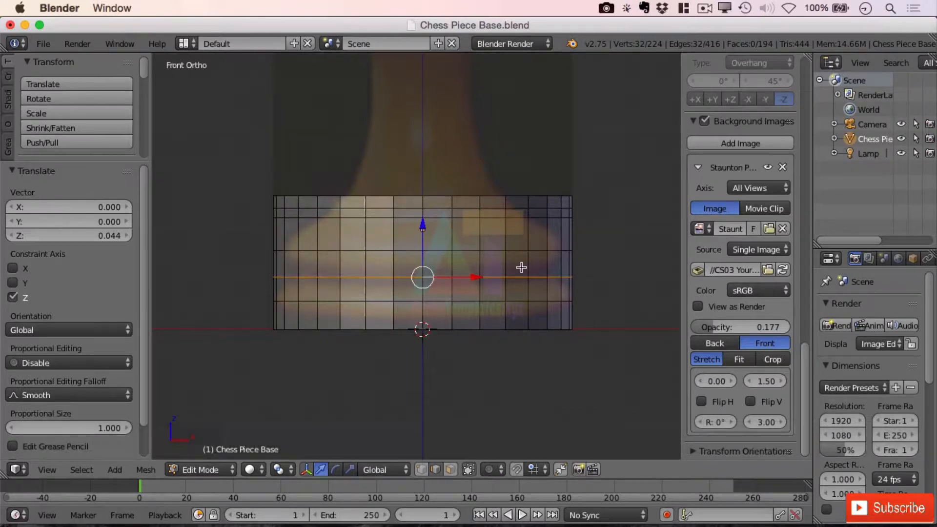
key("s")
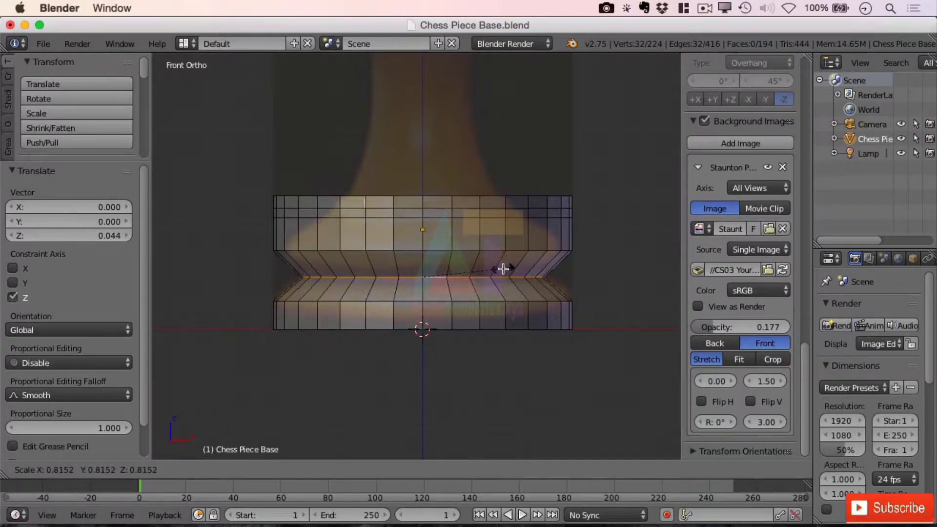
left_click(503, 269)
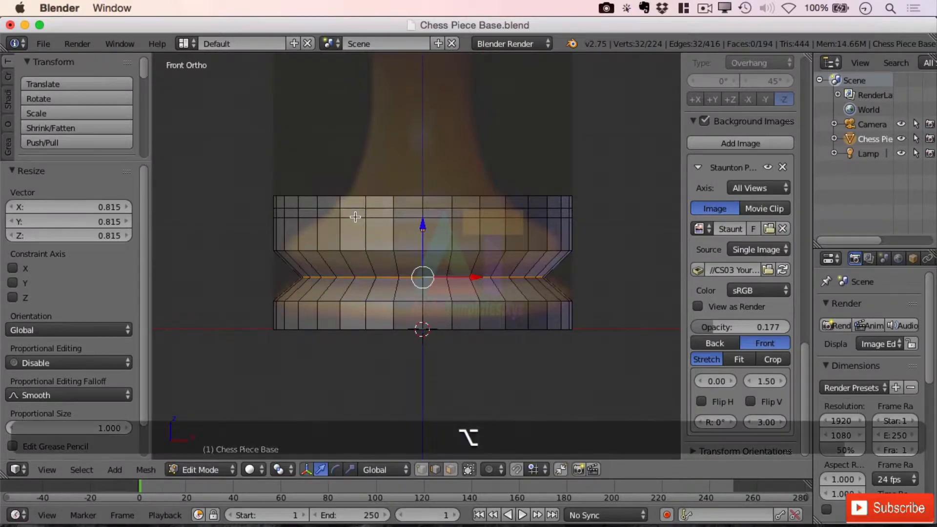
Step: Scale the fourth loop from the bottom inward to about 0.686, and select the whole edge loop just above it
right_click(351, 216, "alt")
key("s")
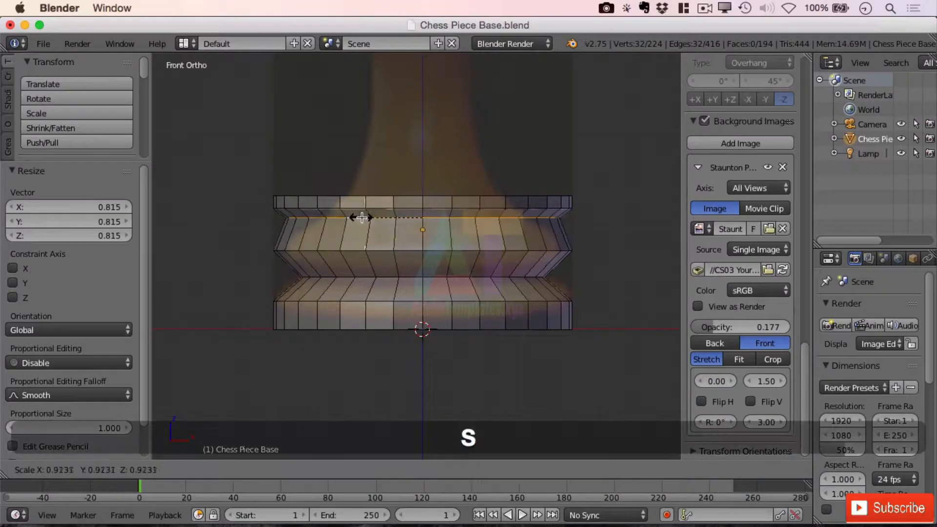
left_click(376, 219)
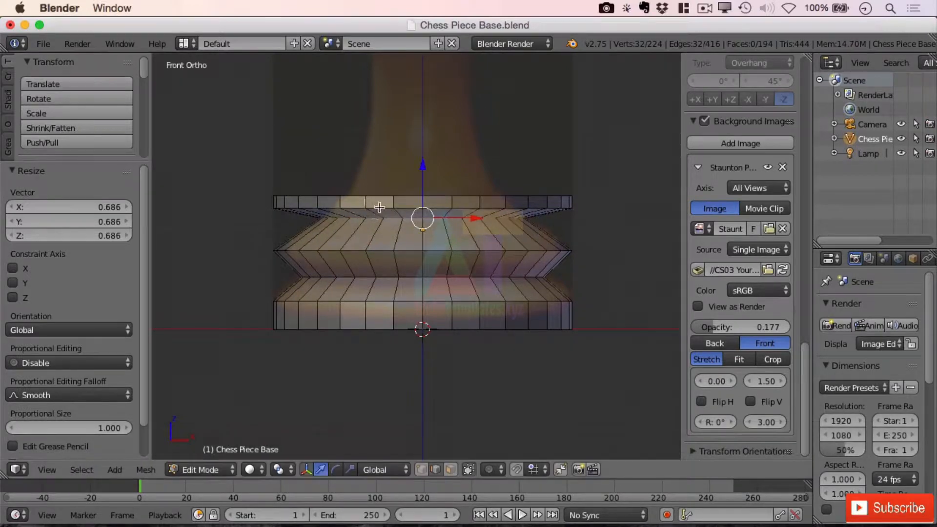
right_click(379, 208)
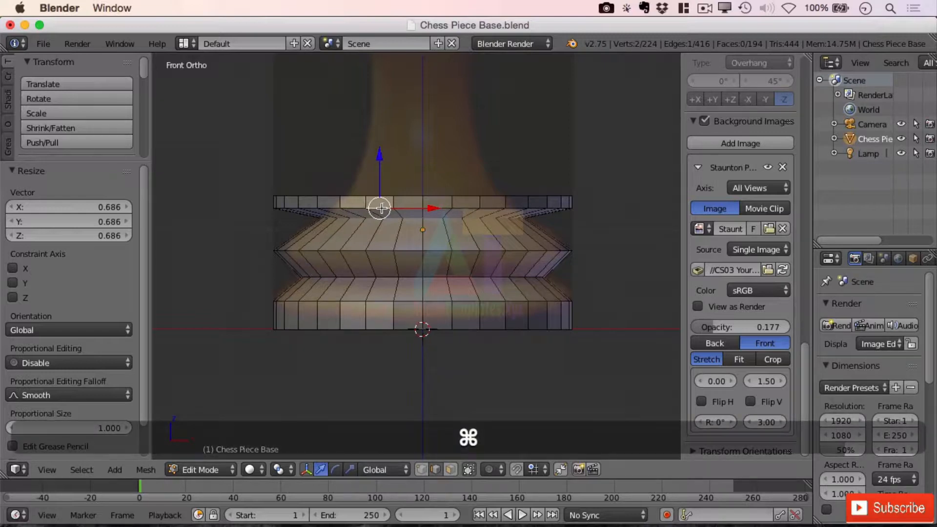
right_click(382, 208, "alt")
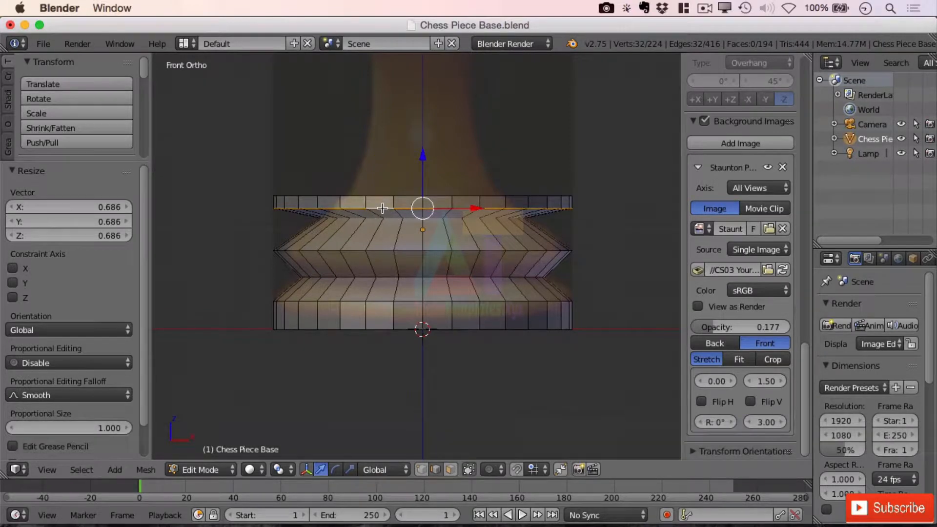
key("s")
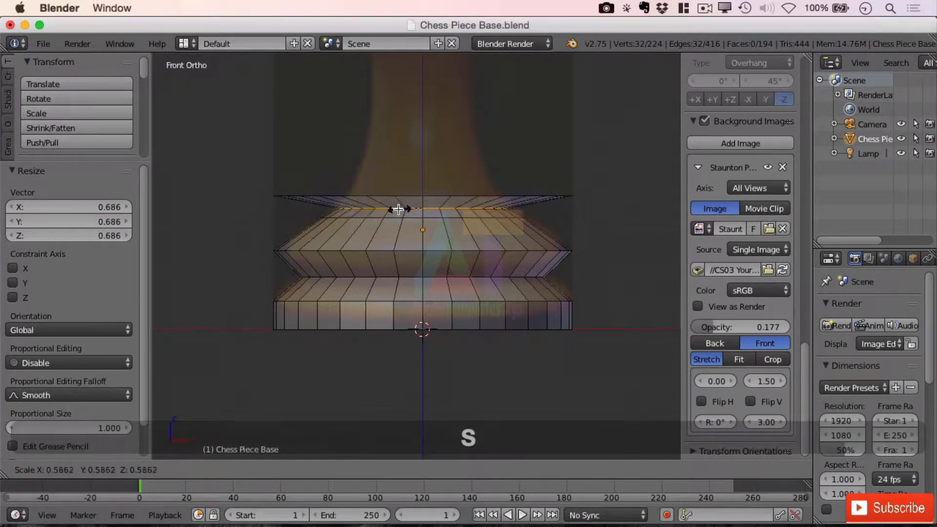
key("Escape")
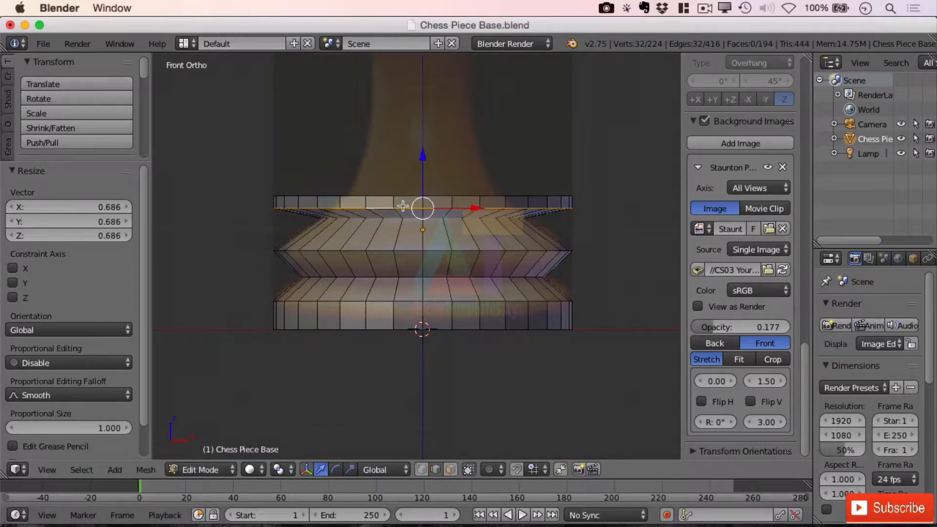
key("x")
key("Escape")
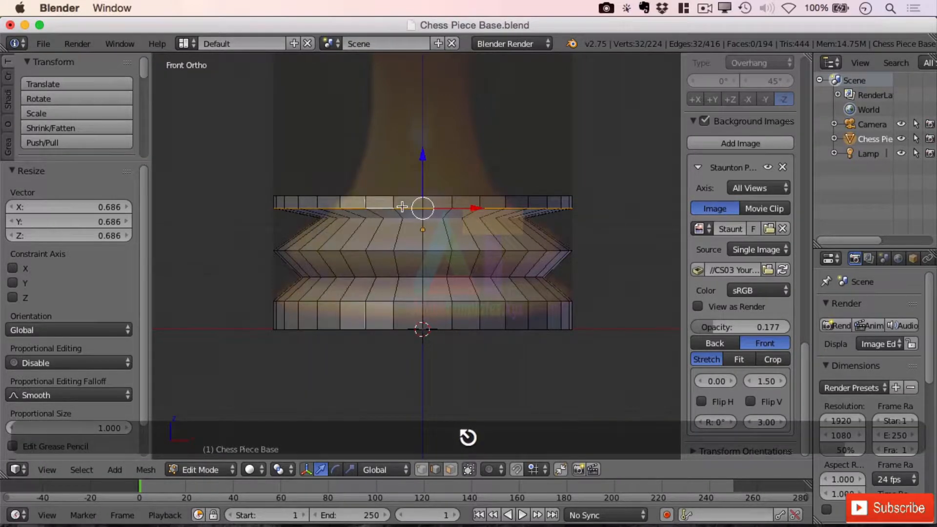
Step: Scale the selected loop to about 0.650 and the top rim to about 0.532 to follow the reference outline
key("s")
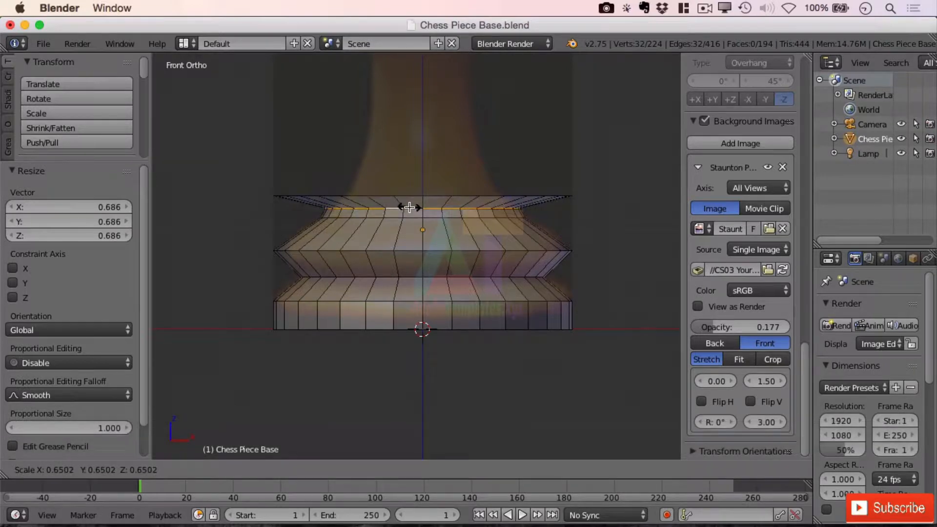
left_click(409, 207)
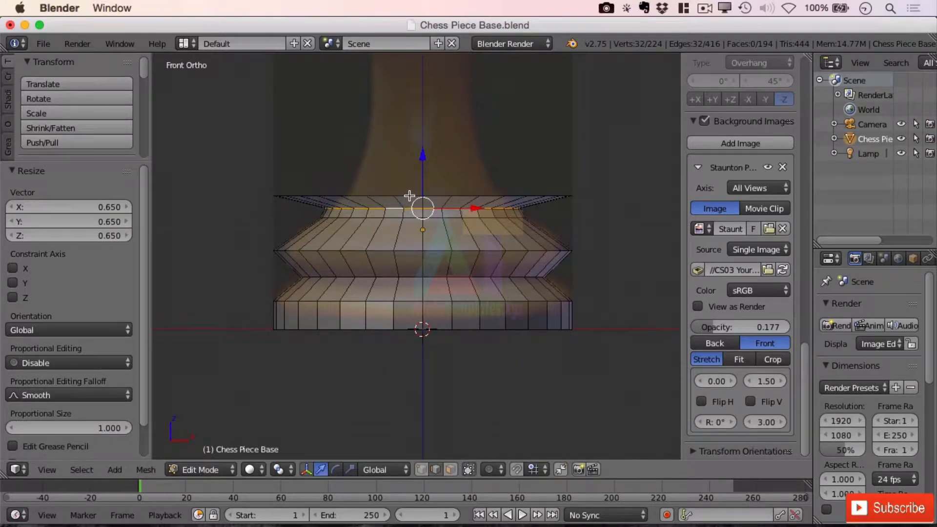
left_click(409, 196, "alt")
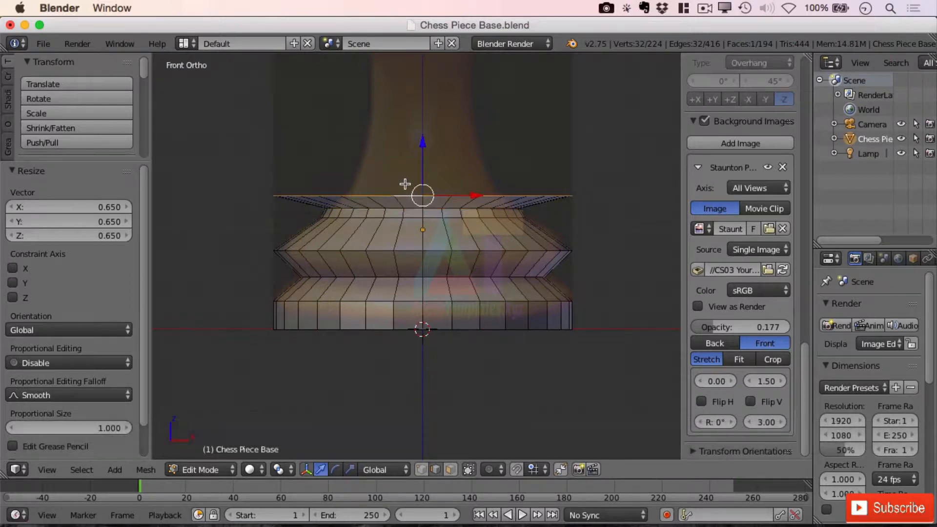
key("s")
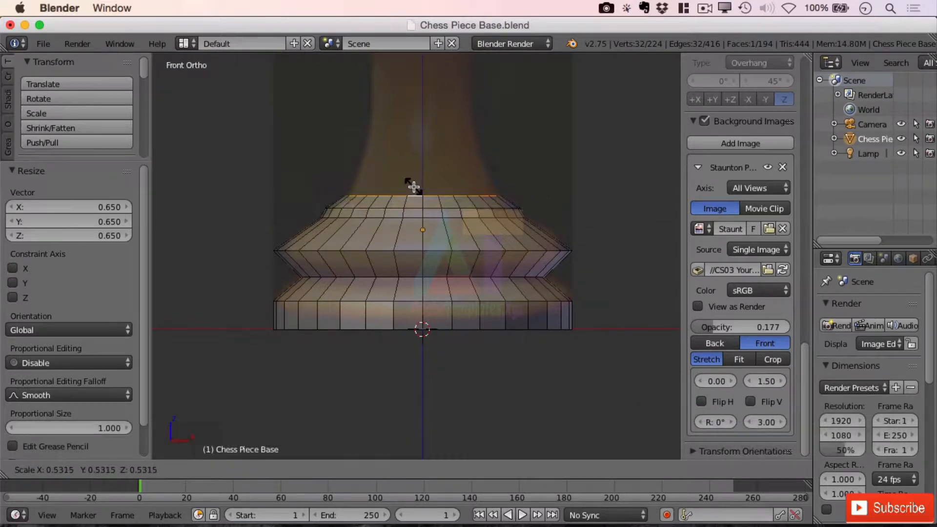
left_click(414, 187)
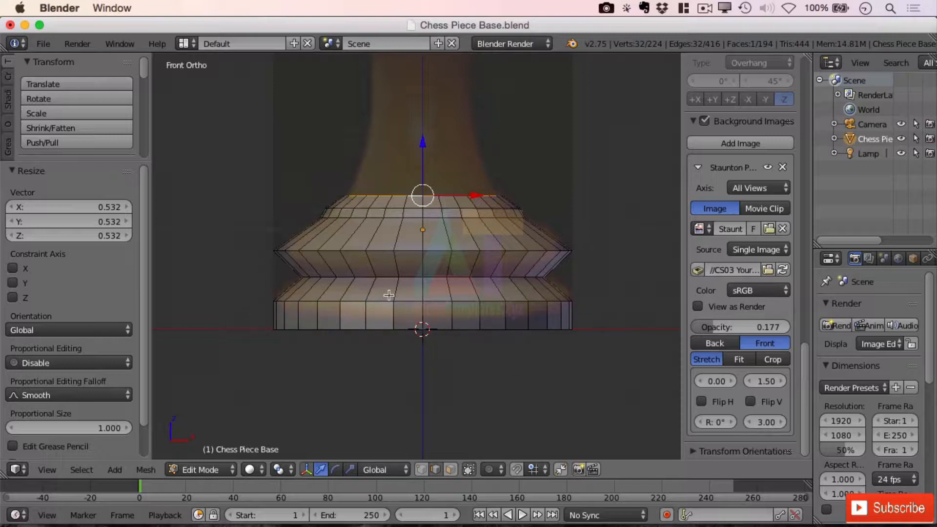
Step: Bevel the bottom ring's upper edge loop with an offset of about 0.228 and 4 segments, and check it in Object Mode
right_click(407, 301, "alt")
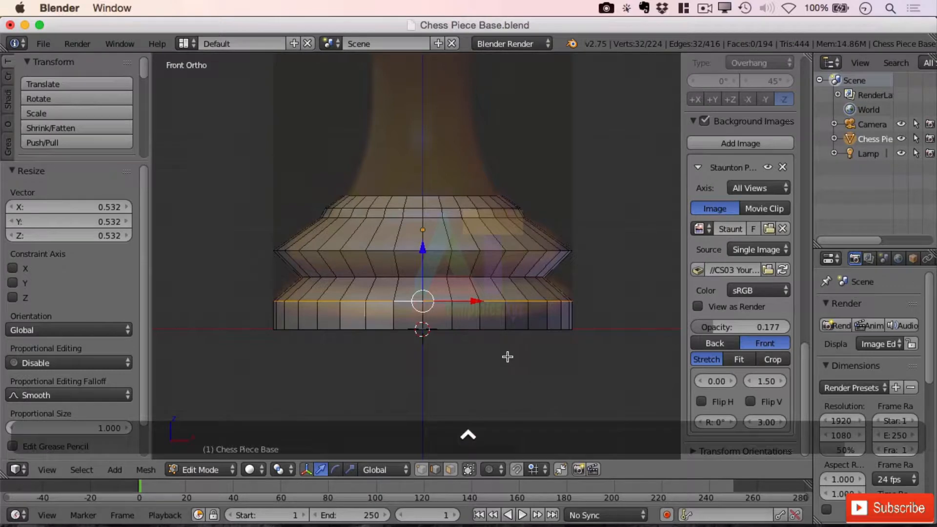
key("ctrl+b")
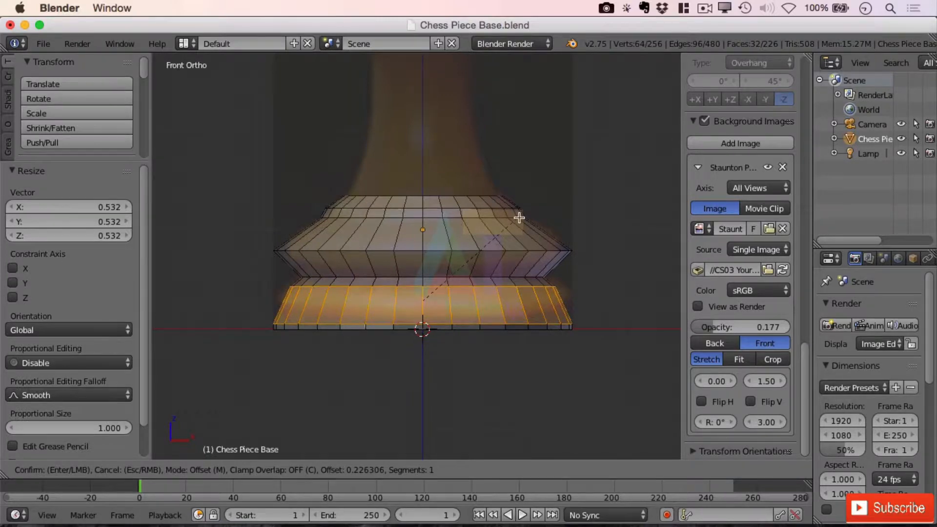
scroll(519, 218, "up", 3)
scroll(519, 218, "up", 1)
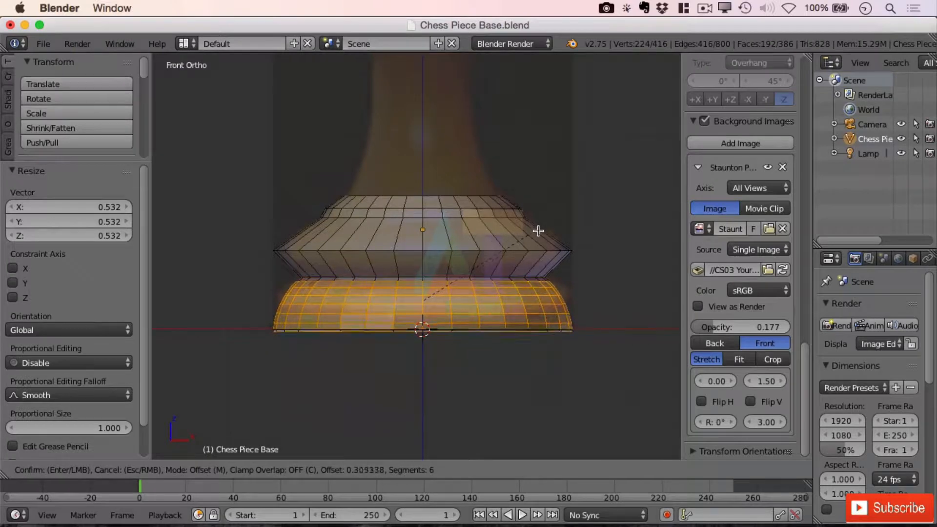
scroll(535, 242, "up", 18)
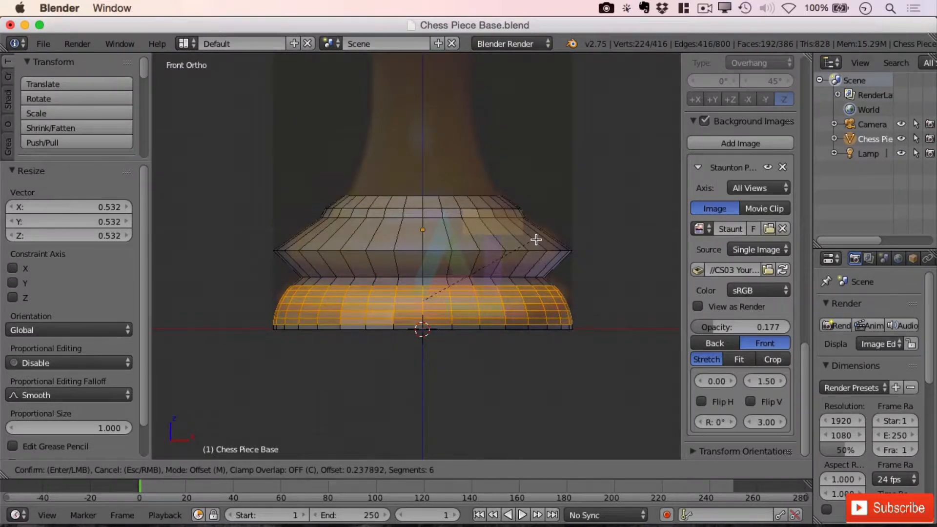
scroll(536, 241, "up", 6)
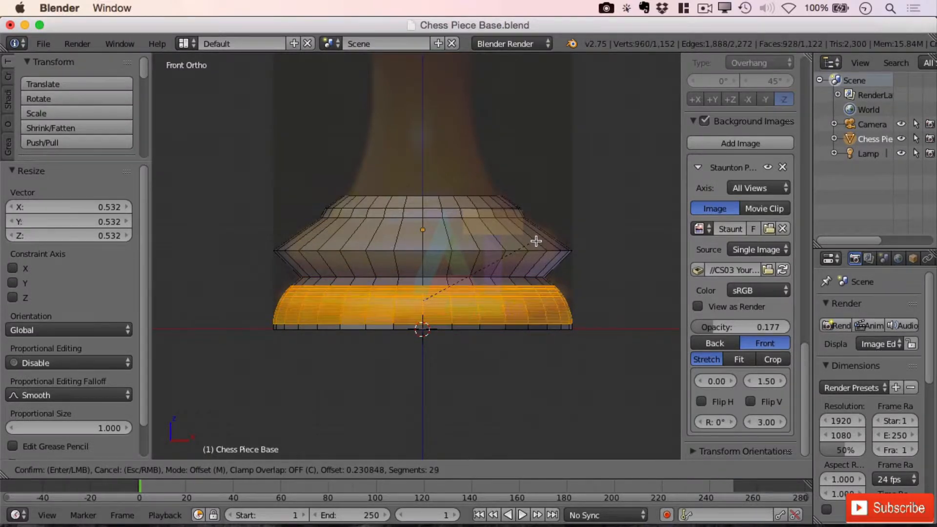
scroll(536, 241, "down", 20)
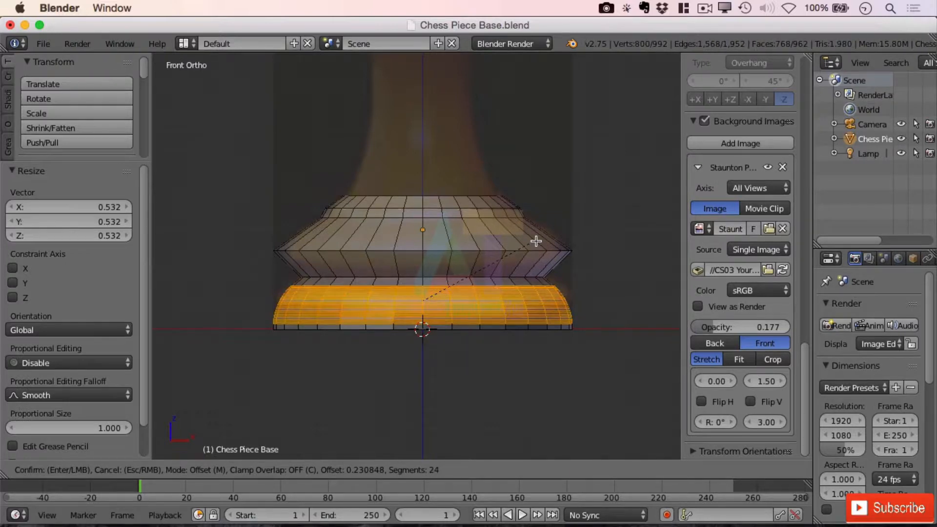
scroll(537, 240, "up", 3)
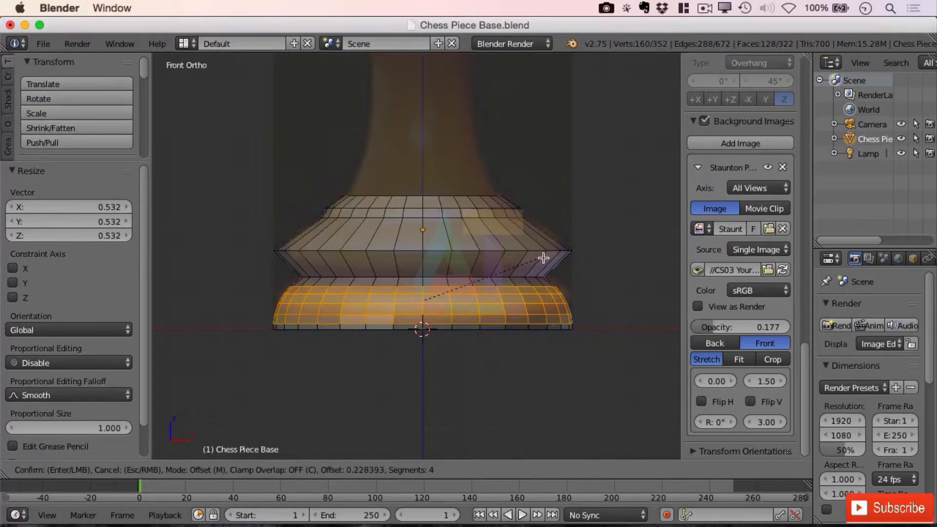
left_click(543, 258)
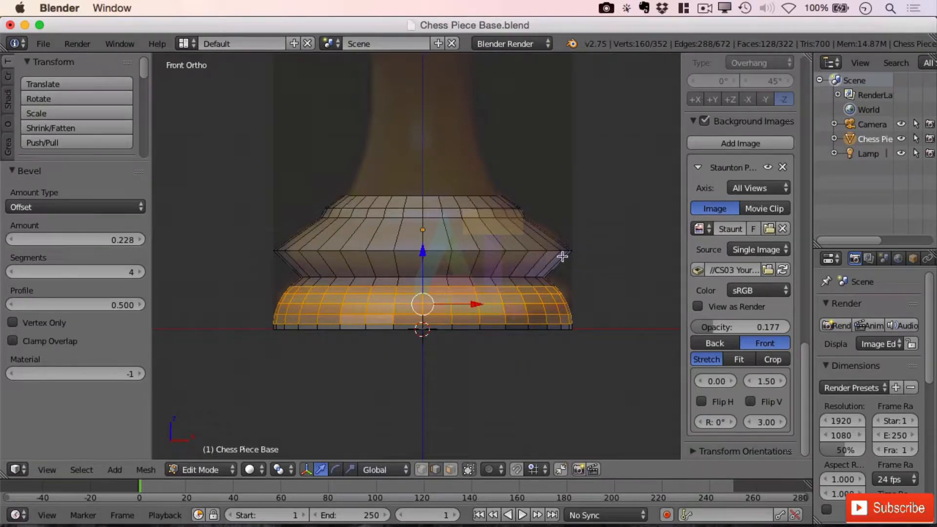
key("Tab")
key("Tab")
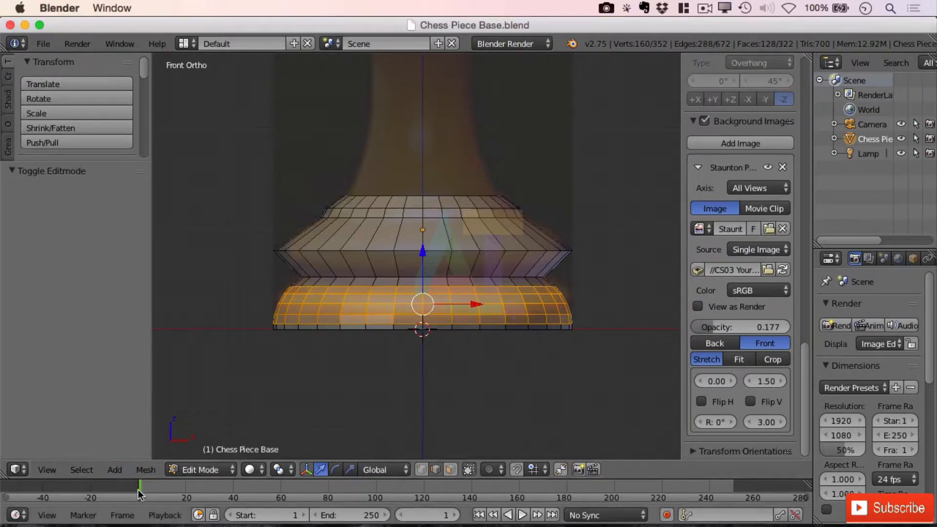
Step: Locate the Bevel command among the mesh edge operations and by searching the commands for "bev", without running it
left_click(146, 470)
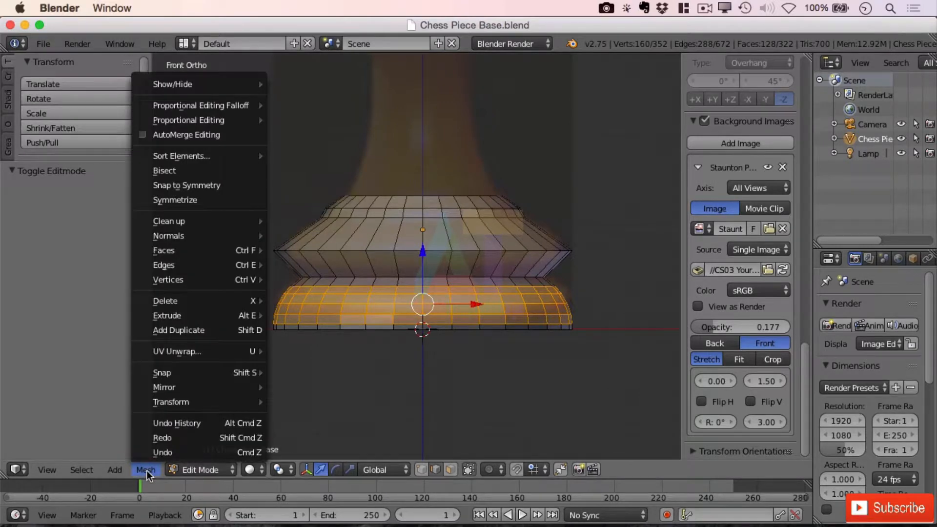
mouse_move(223, 266)
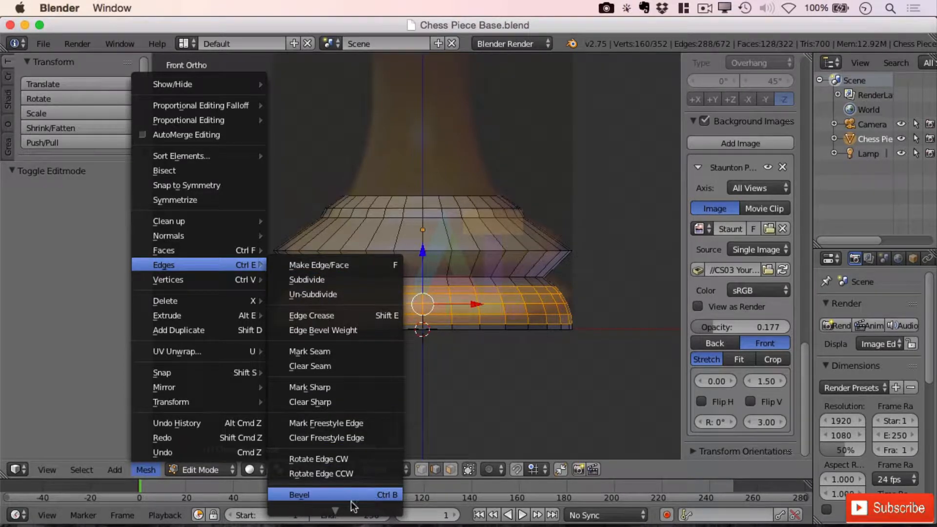
mouse_move(333, 509)
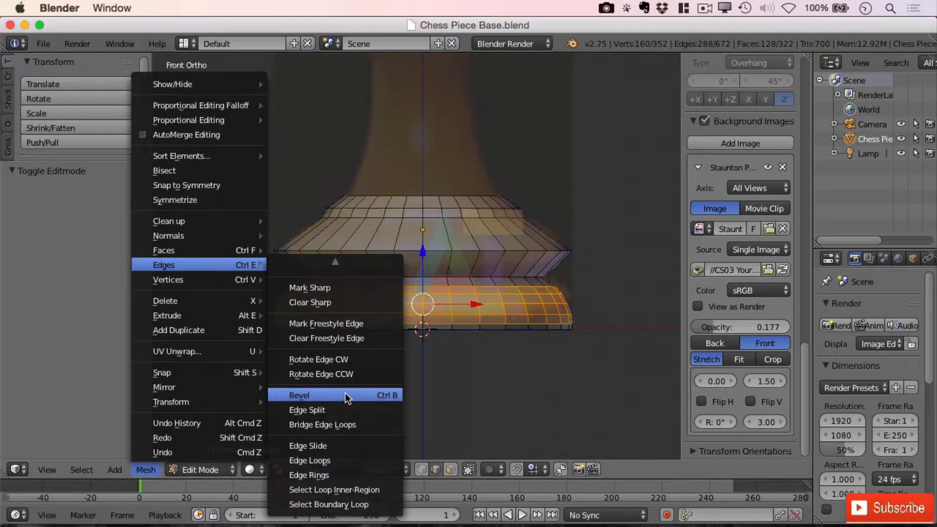
mouse_move(338, 252)
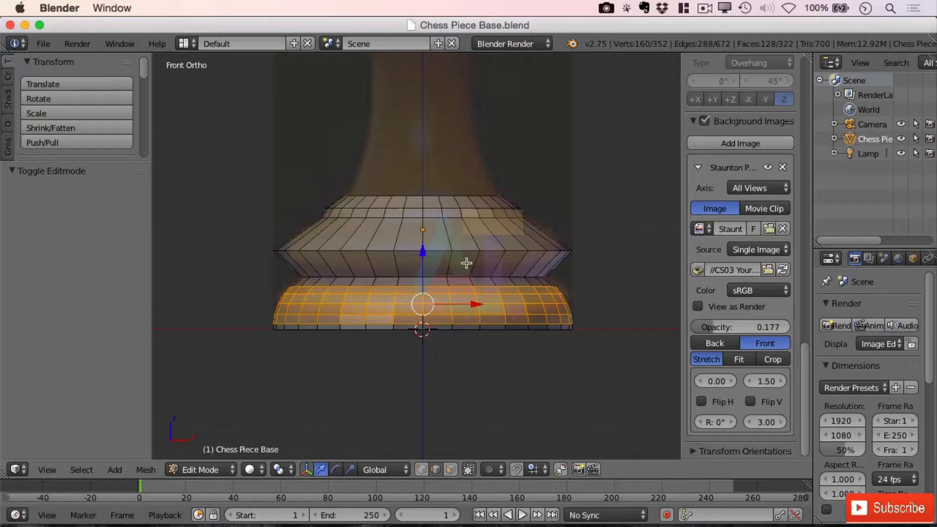
key("space")
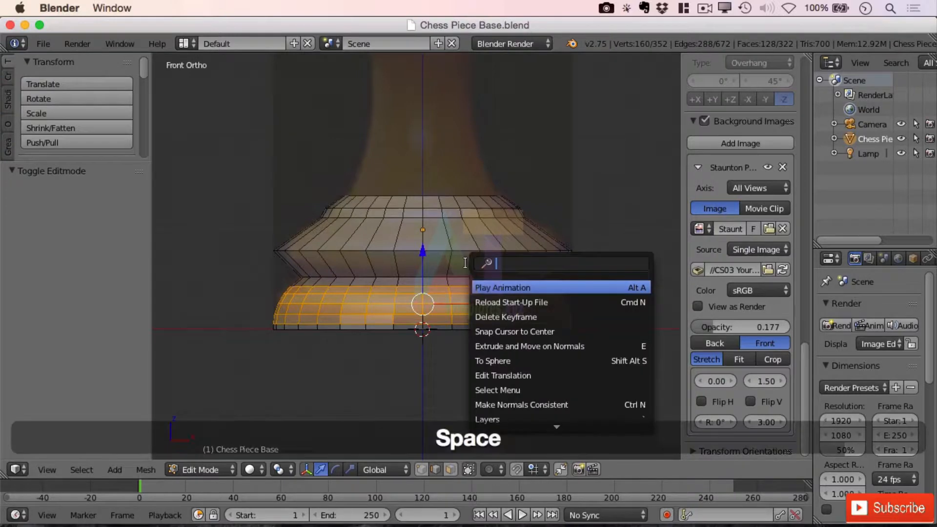
type("b")
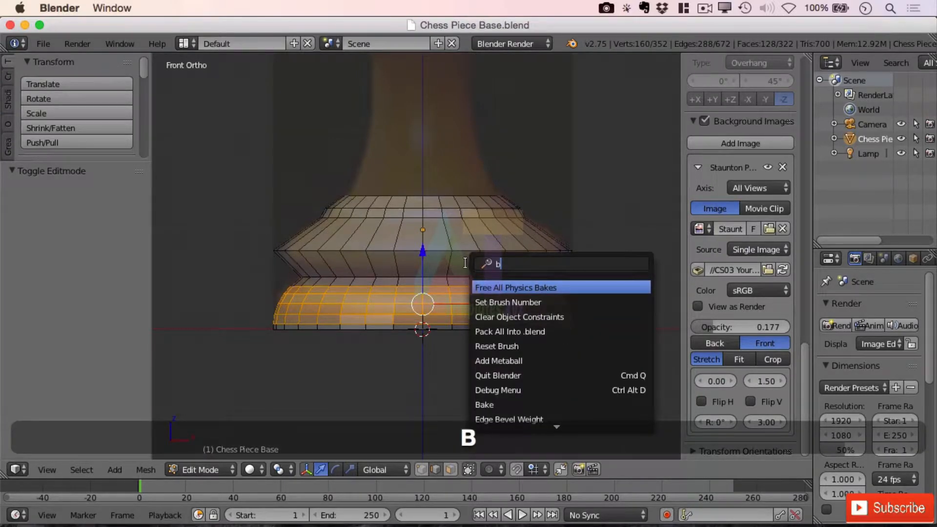
type("ev")
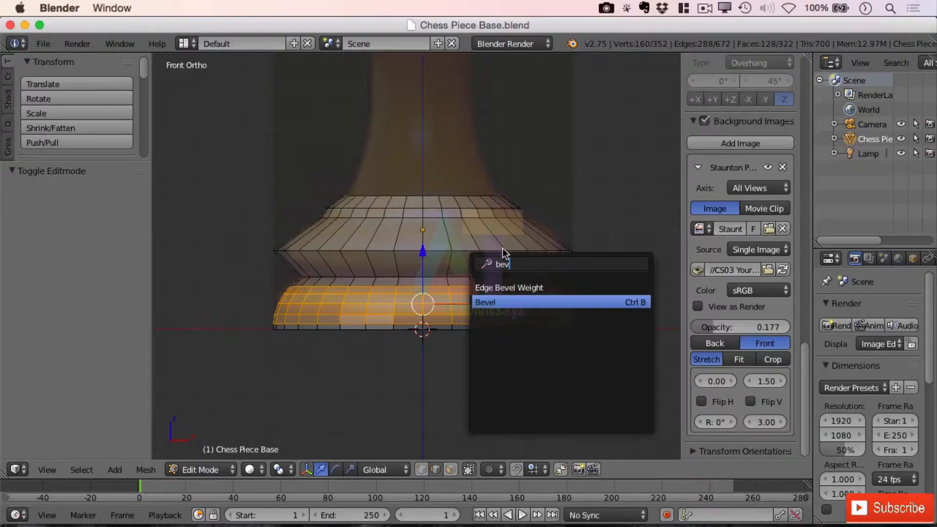
key("Escape")
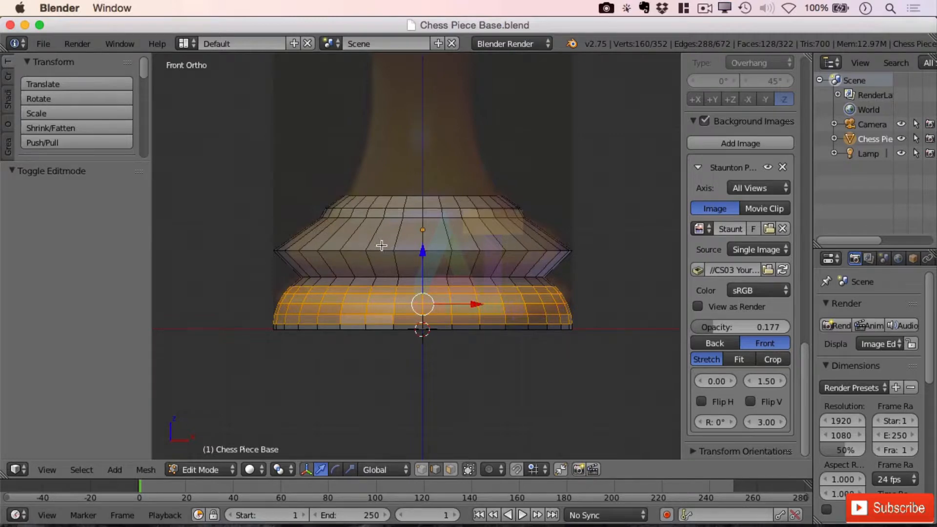
Step: Bevel the whole edge loop at the upper ring's widest point with an offset of about 0.255 and 8 segments
right_click(355, 251)
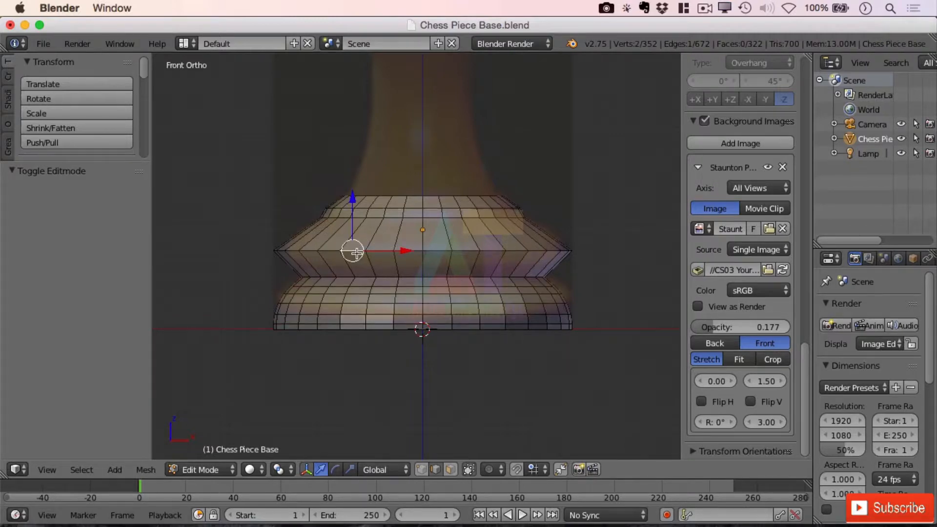
key("super")
right_click(352, 250, "alt")
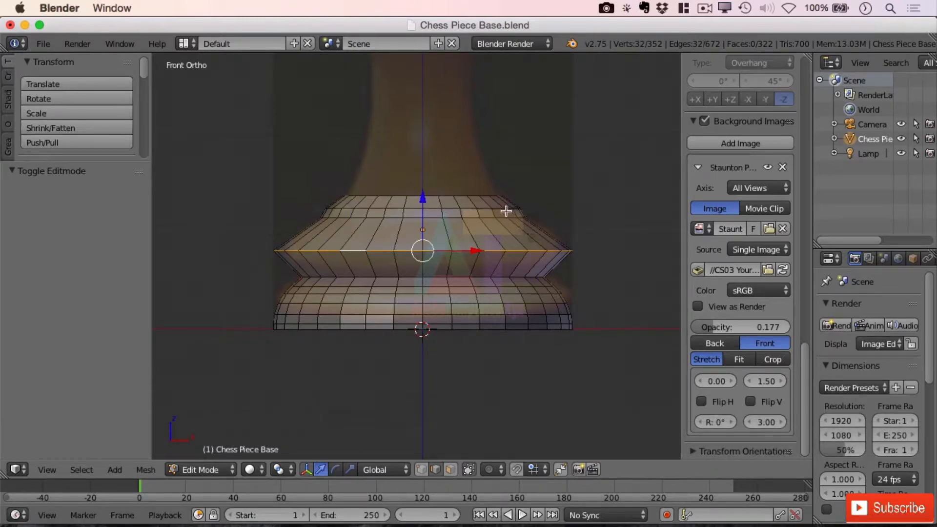
key("ctrl+b")
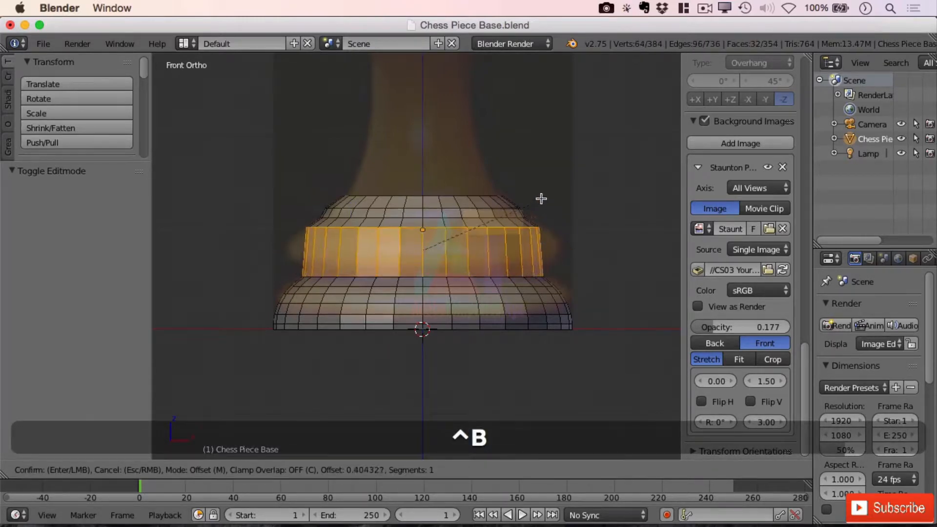
scroll(528, 212, "up", 4)
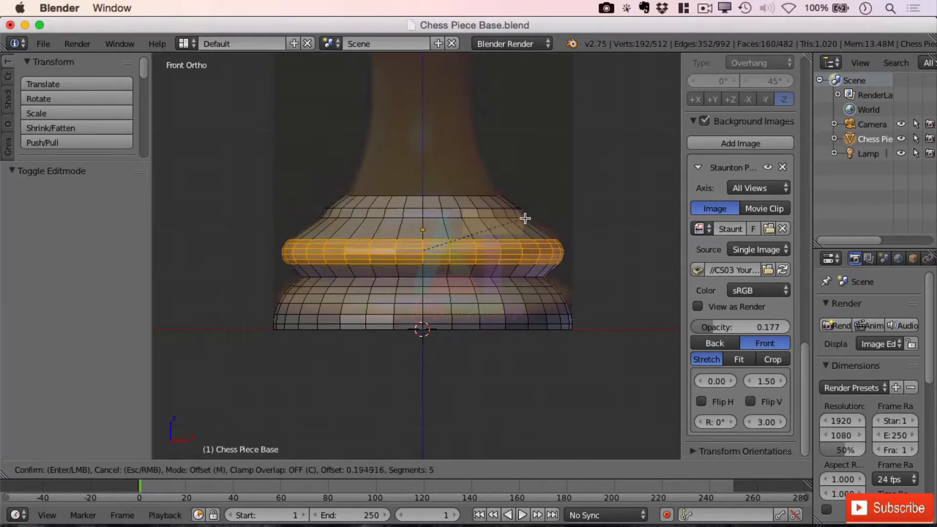
scroll(531, 214, "up", 2)
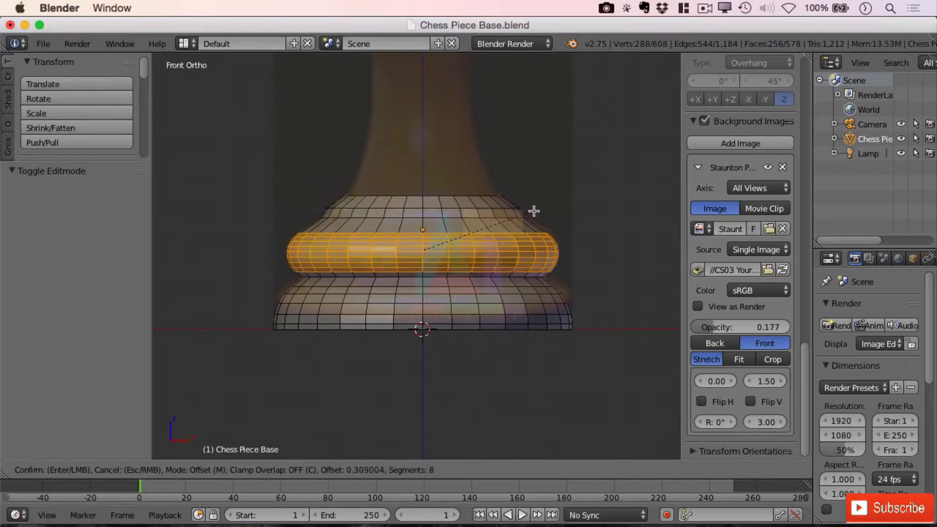
scroll(534, 214, "up", 1)
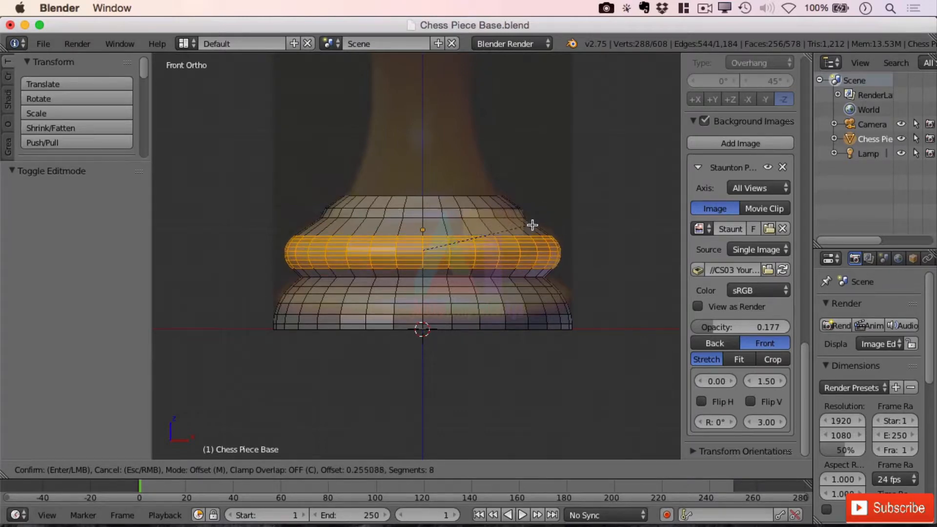
left_click(532, 224)
Step: Apply smooth shading to the whole chess piece base in Object Mode and inspect its profile
middle_click_drag(614, 249, 465, 242)
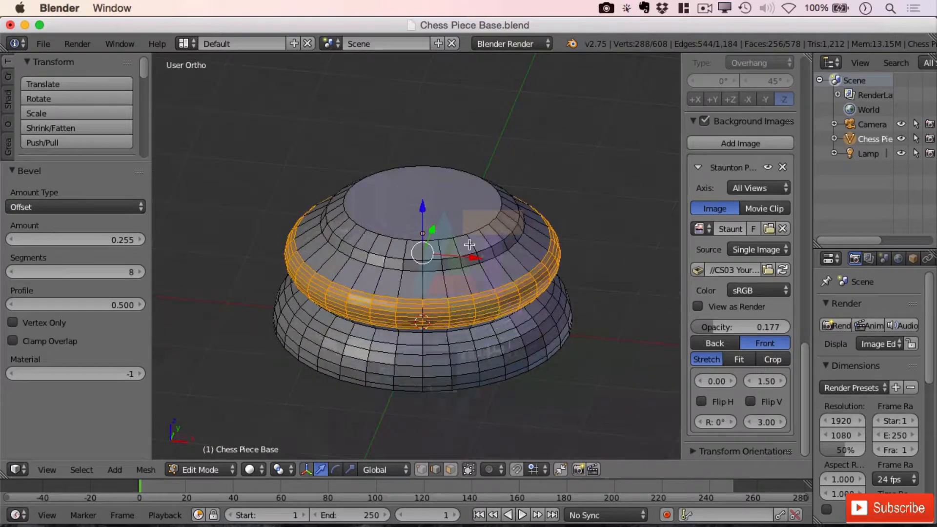
key("Tab")
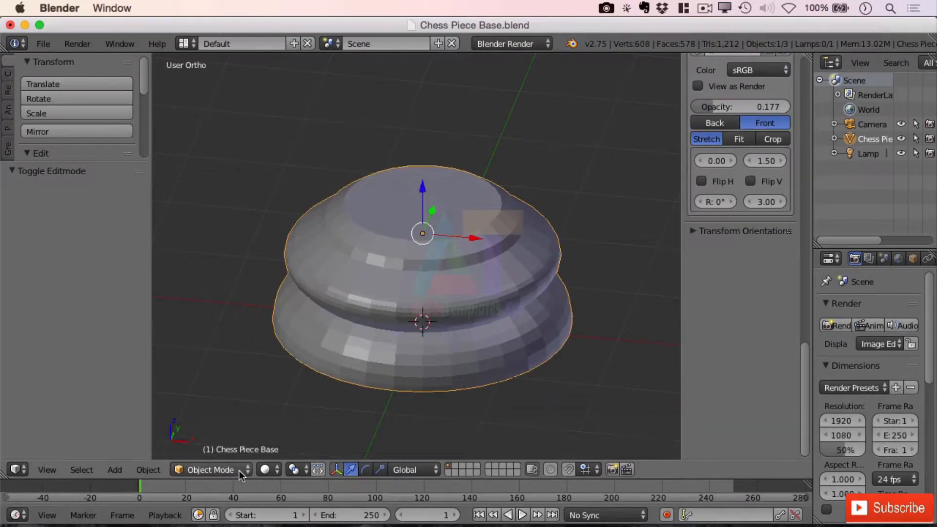
left_click(88, 155)
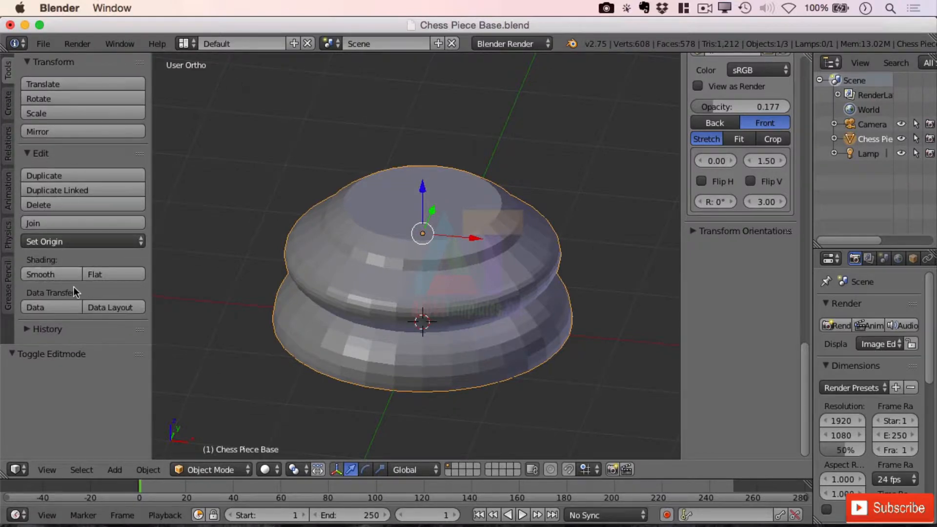
left_click(57, 275)
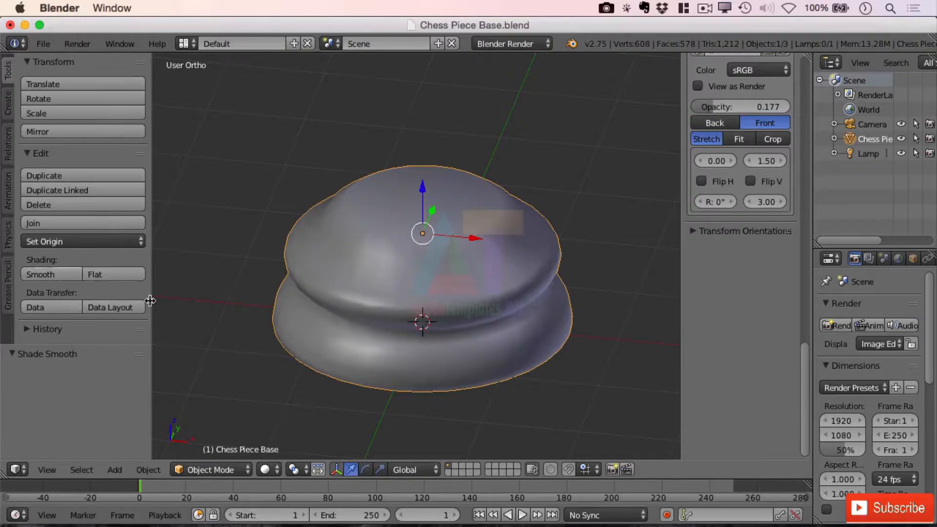
middle_click_drag(241, 298, 462, 248)
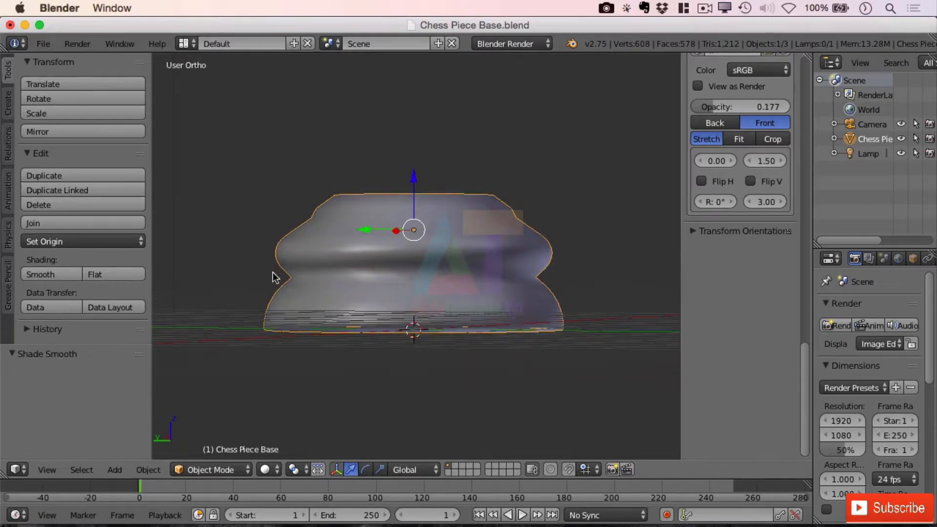
middle_click_drag(473, 272, 418, 268)
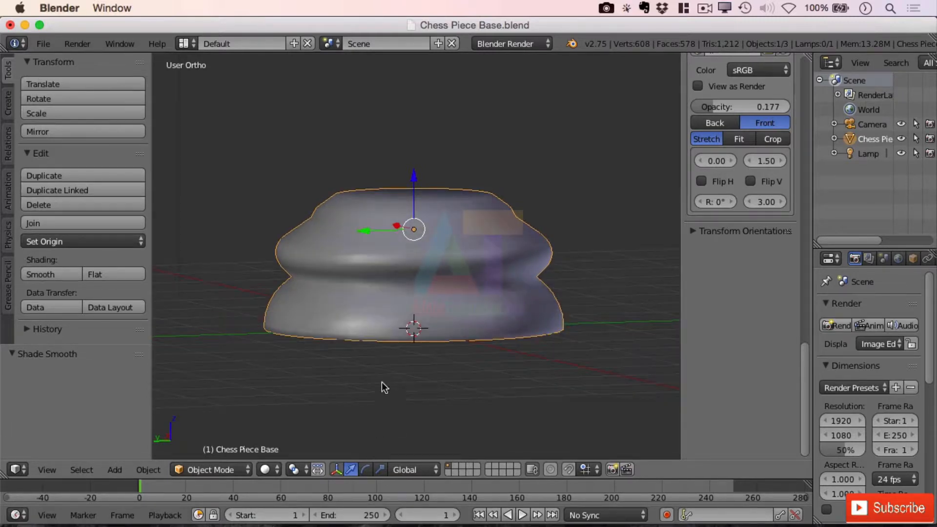
Step: Try scaling the groove's edge loop between the two rings inward to about 0.840, and inspect the smooth-shaded shape in Object Mode
key("Tab")
right_click(466, 285, "alt")
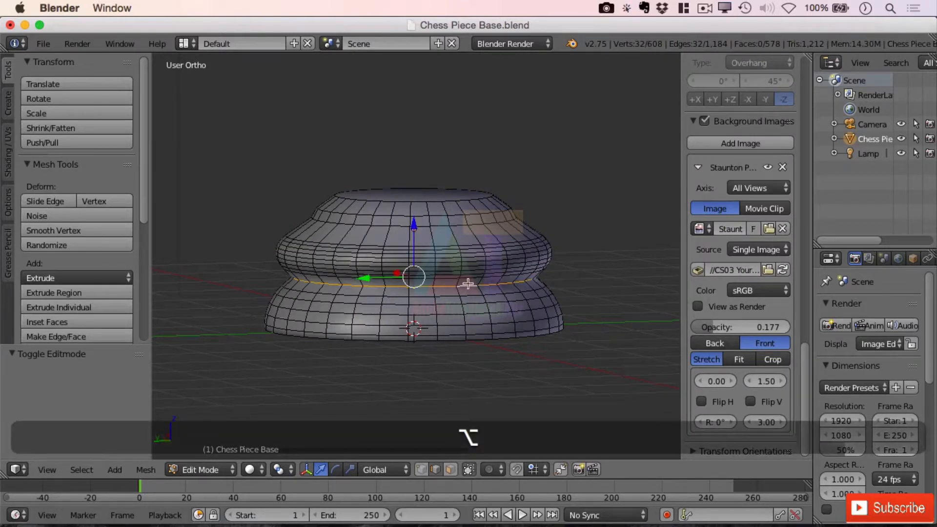
key("s")
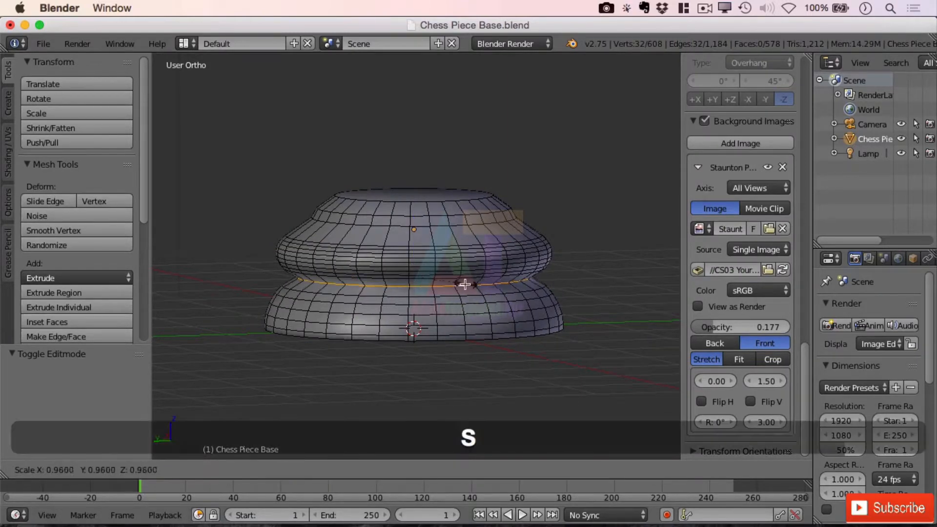
left_click(459, 284)
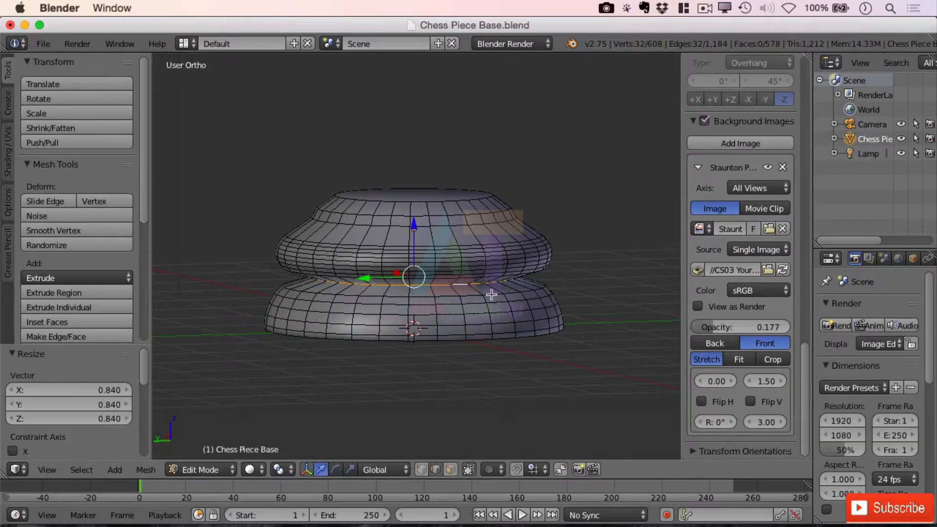
key("Tab")
mouse_move(561, 298)
middle_mouse_down()
mouse_move(586, 288)
mouse_move(558, 281)
mouse_move(571, 283)
middle_mouse_up()
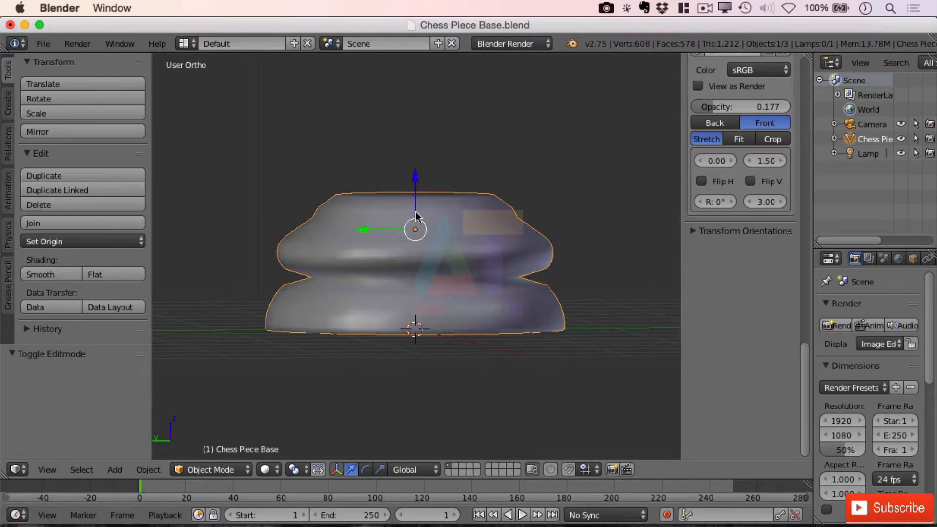
Step: Return to Edit Mode and undo the last scaling of the groove's edge loop
key("Tab")
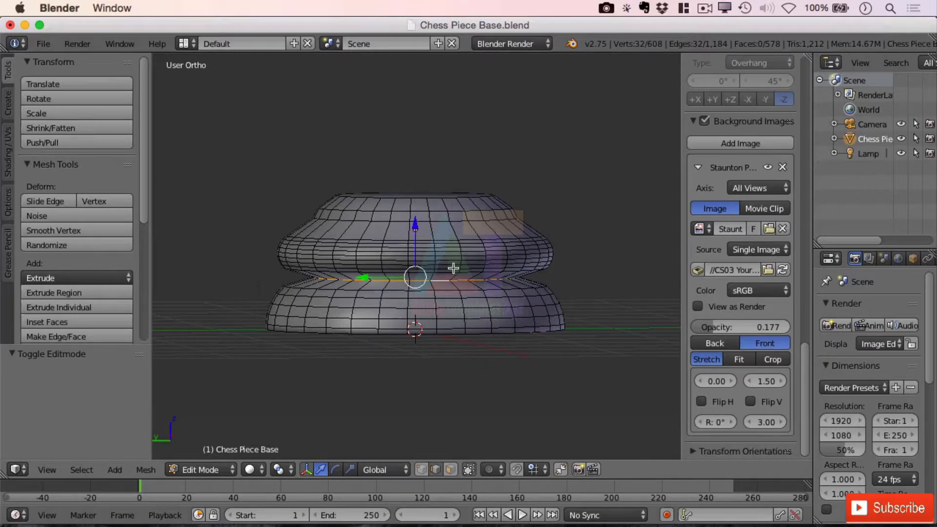
key("super")
key("super+z")
key("super+z")
key("super+z")
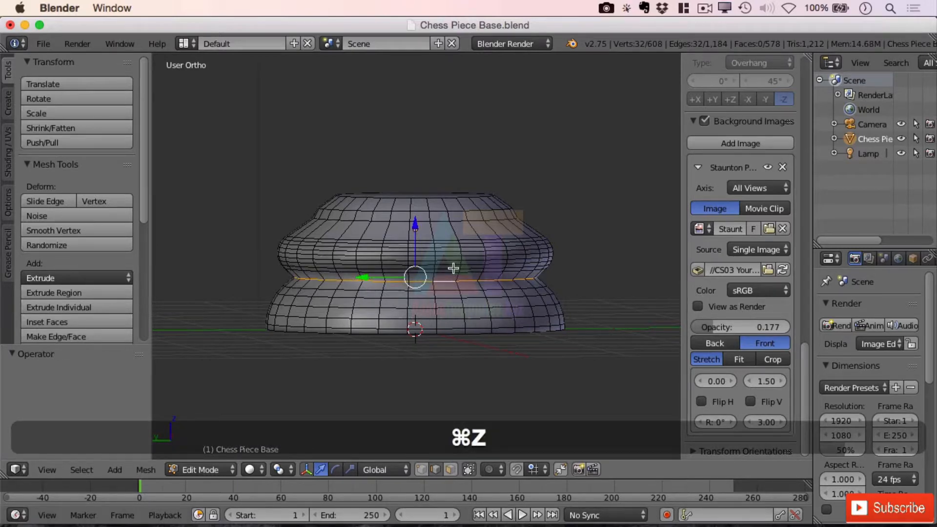
Step: Undo the upper ring's bevel and scale the groove's edge loop between the two rings inward to about 0.870
key("super+z")
key("super+z")
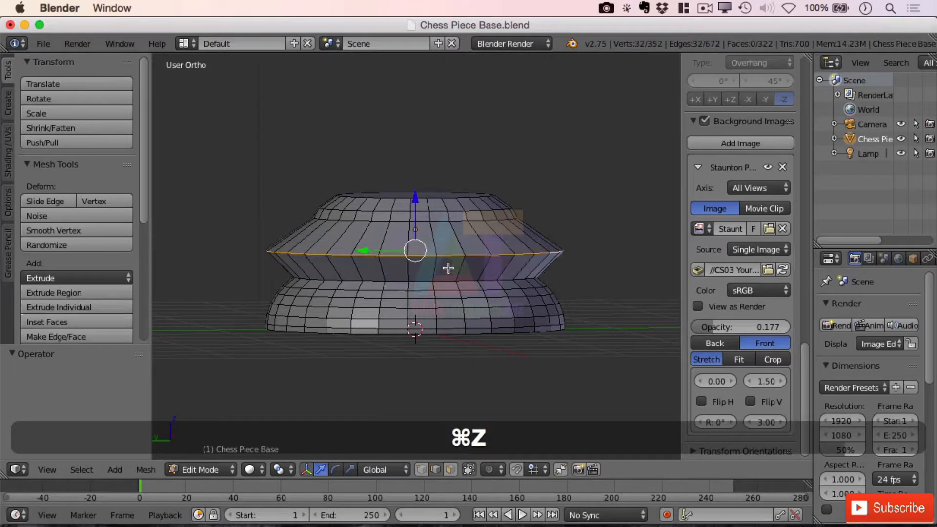
right_click(420, 281)
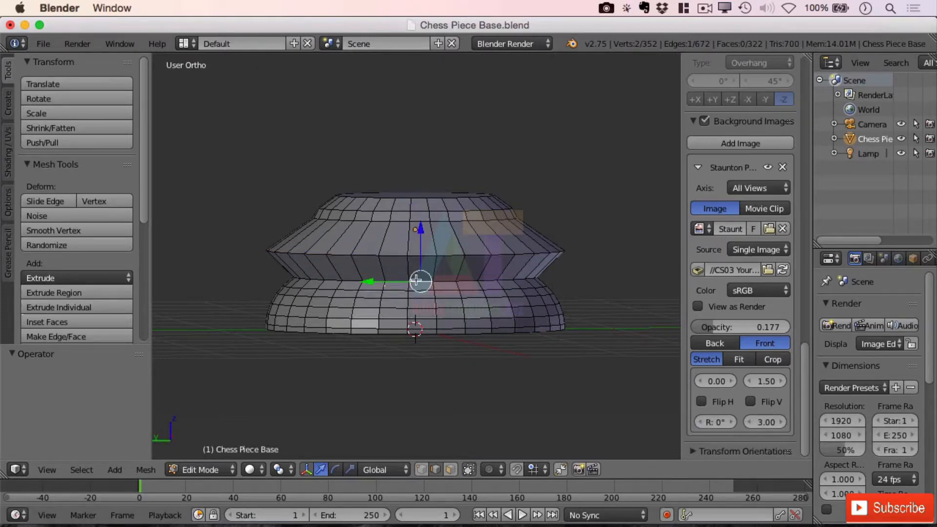
right_click(417, 280, "alt")
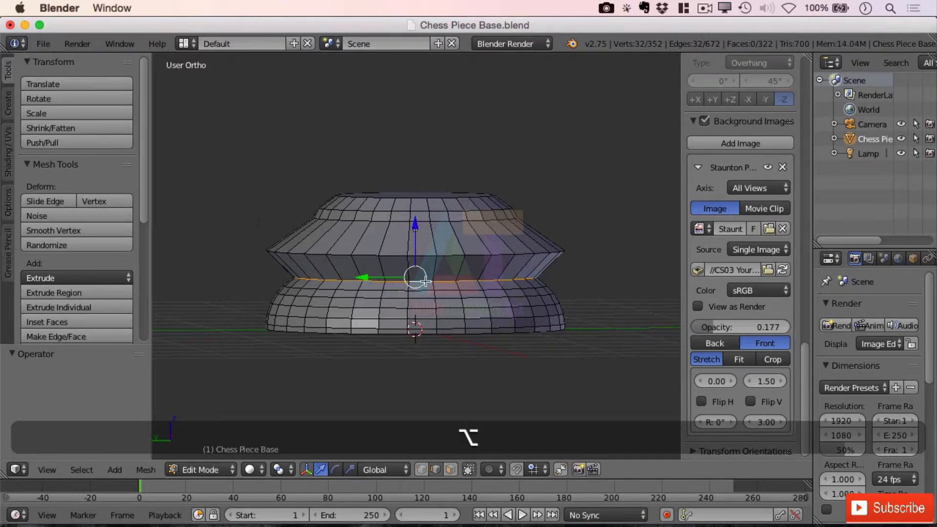
key("s")
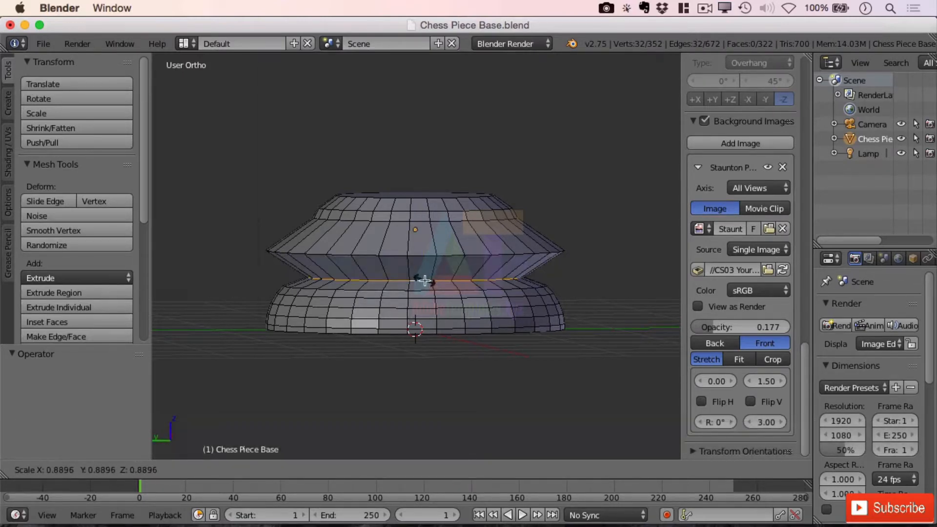
left_click(424, 279)
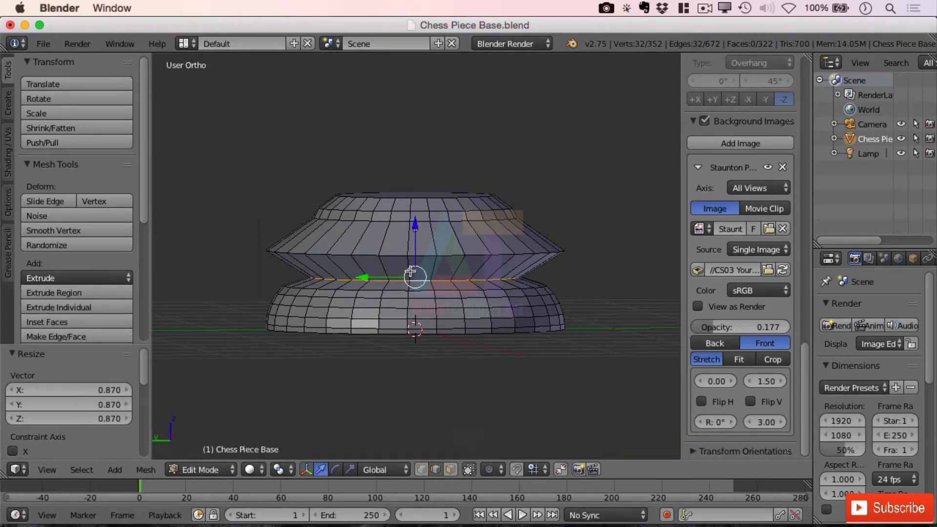
Step: Bevel the groove's edge loop with an offset of about 0.137 and 3 segments
key("ctrl+b")
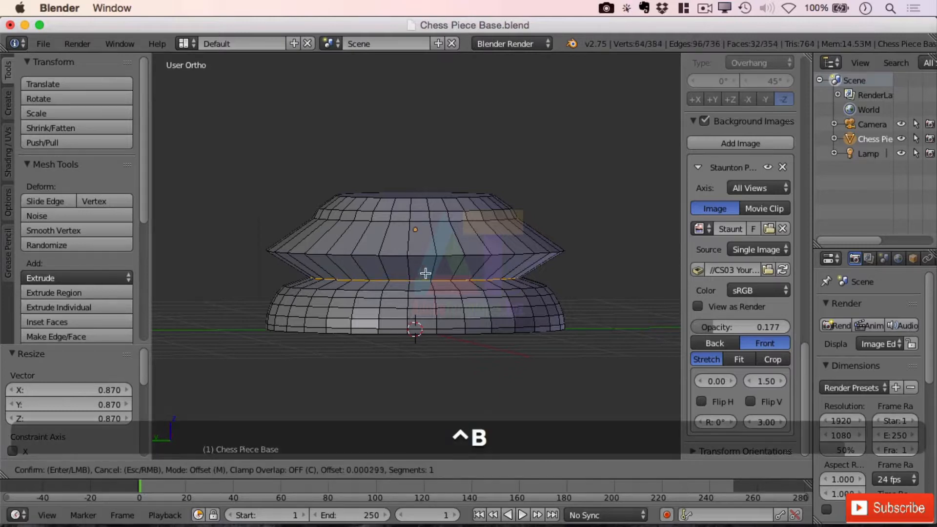
scroll(428, 269, "up", 1)
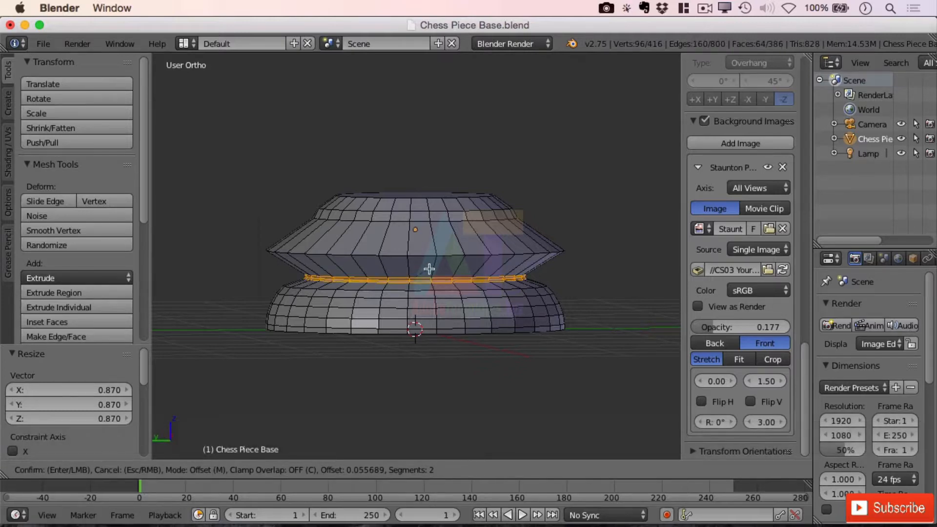
scroll(429, 269, "up", 1)
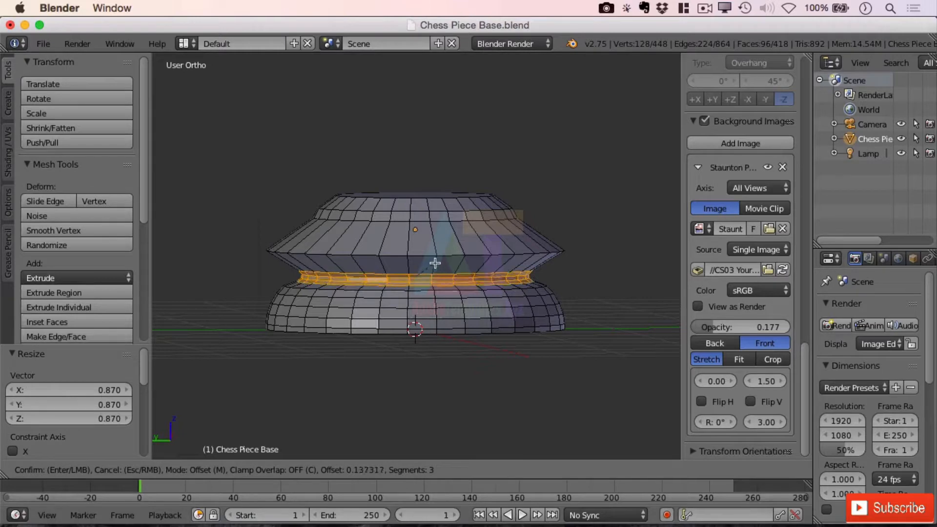
left_click(435, 264)
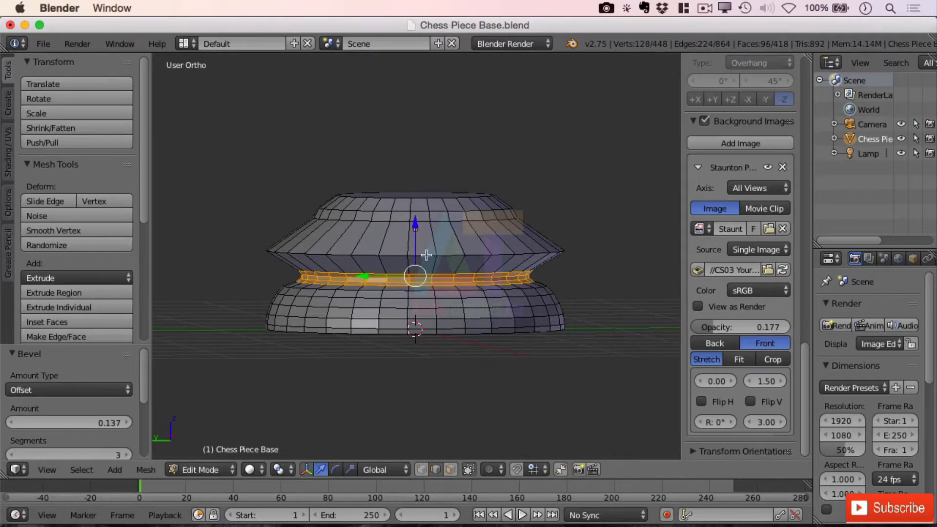
Step: Raise the upper ring's widest edge loop about 0.059 along Z and bevel it with an offset of about 0.310 and 4 segments
right_click(426, 254, "alt")
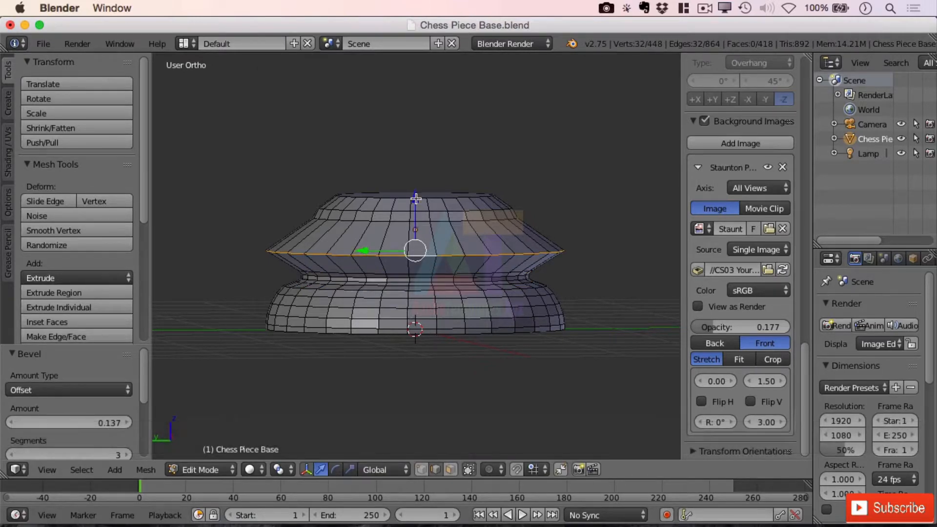
left_click_drag(415, 199, 414, 192)
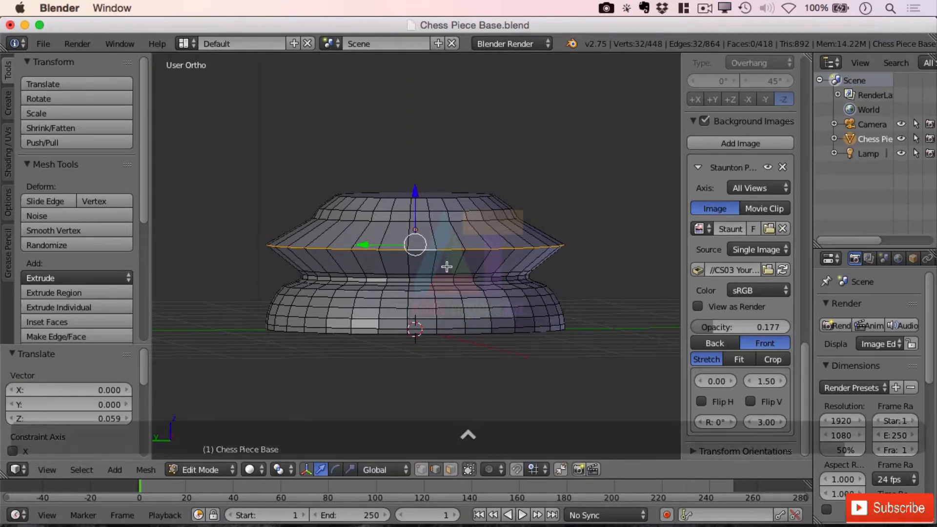
key("ctrl+b")
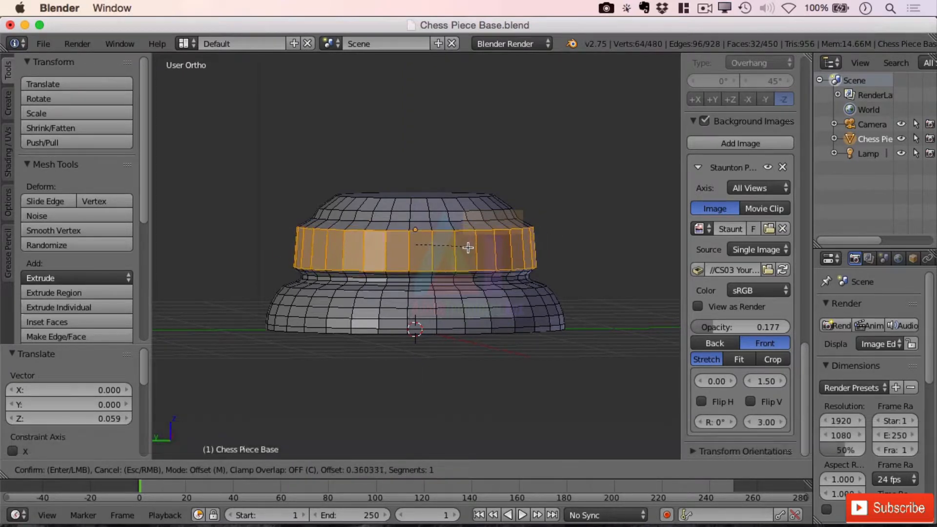
scroll(469, 249, "up", 5)
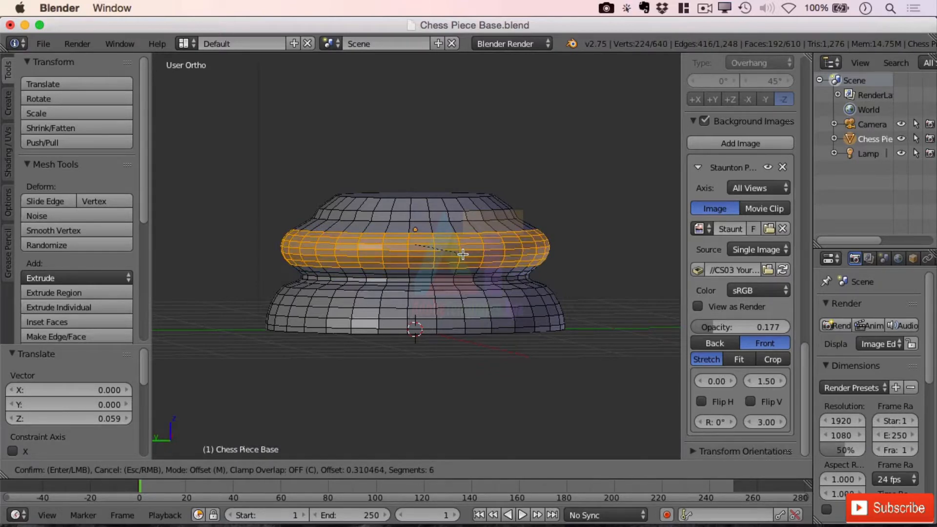
scroll(463, 254, "down", 1)
scroll(462, 254, "down", 1)
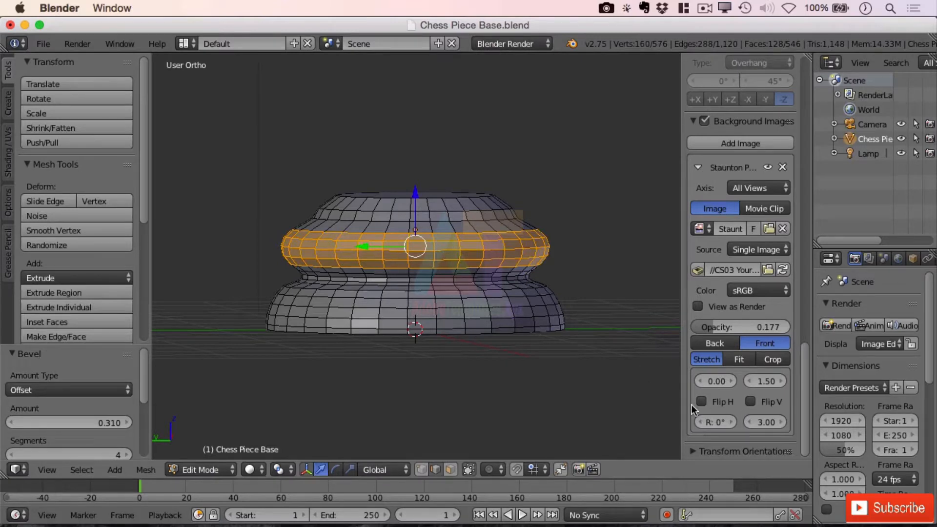
Step: Scale the upper ring's bevelled band outward to about 1.052 in front view to match the background reference
key("KP_1")
key("KP_1")
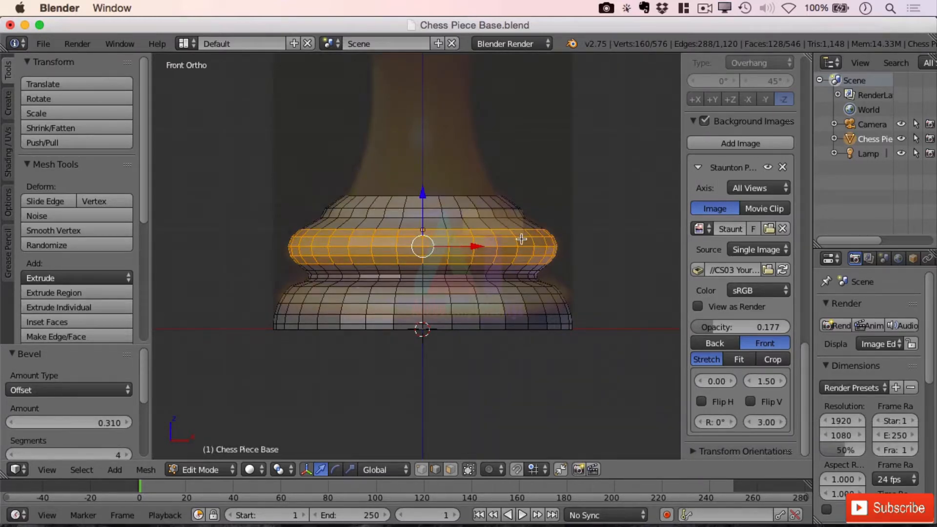
key("s")
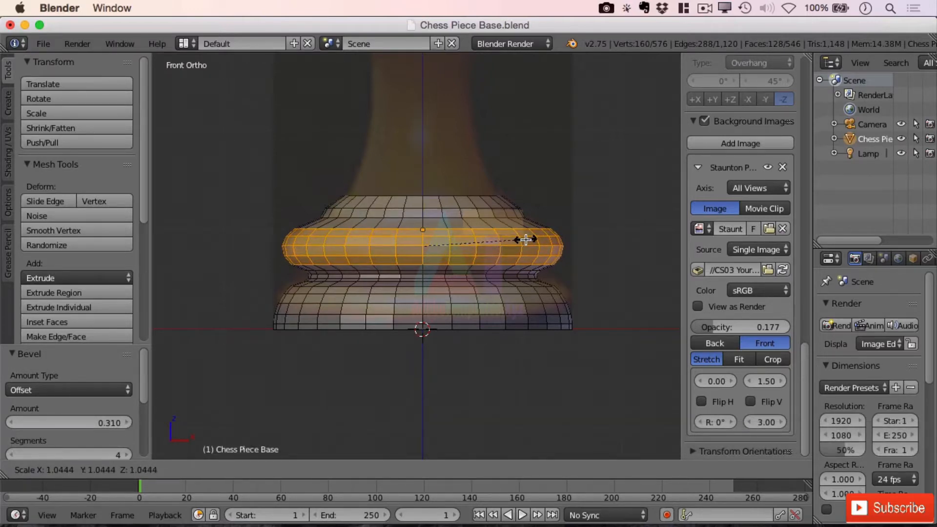
left_click(527, 241)
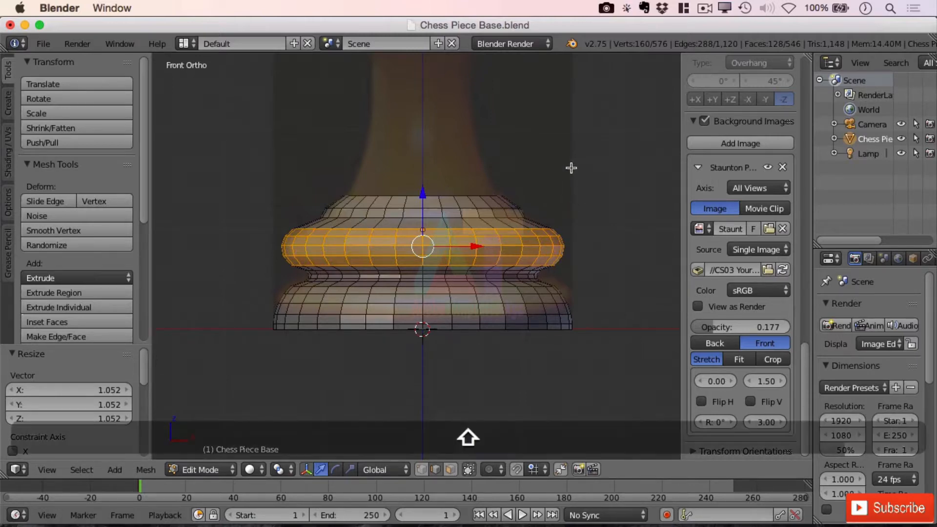
Step: Raise the background image's opacity to 1.000 to check the reference profile, and hide the image by setting opacity to 0.000
middle_click_drag(571, 167, 573, 231, "shift")
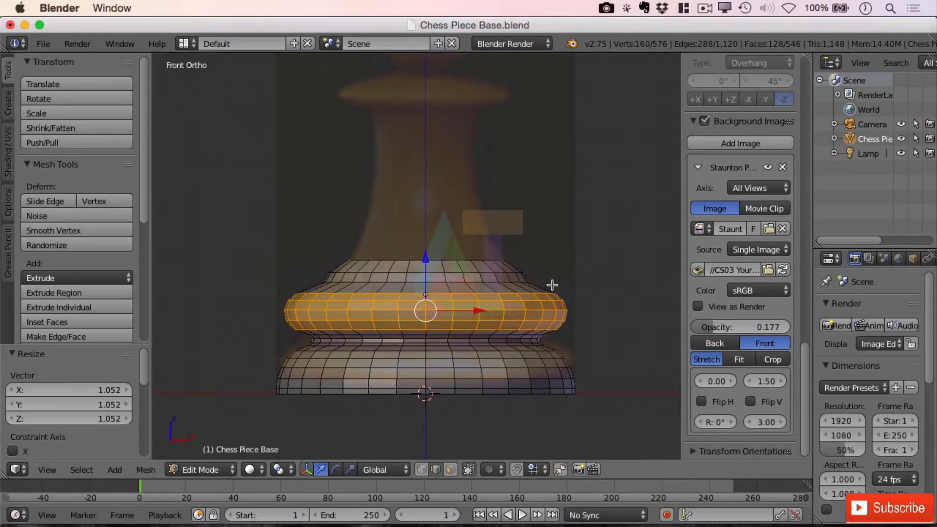
left_click_drag(720, 332, 800, 332)
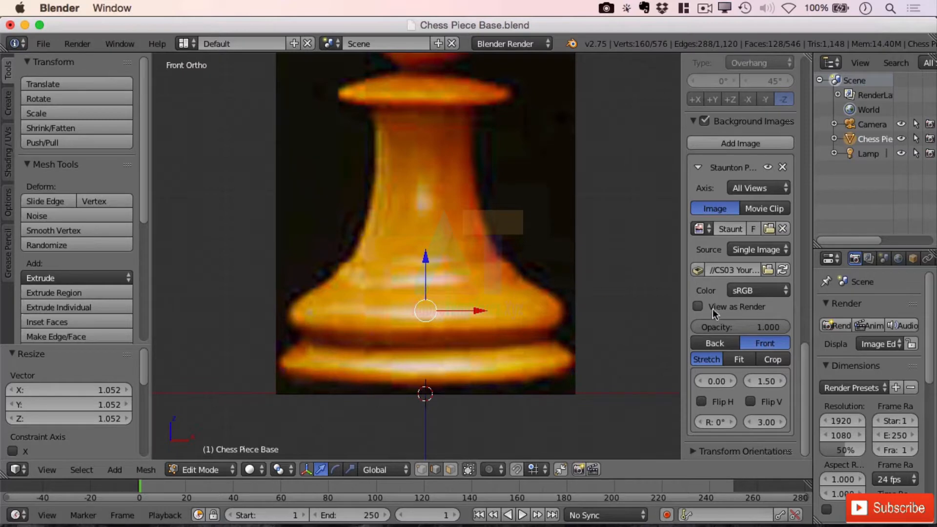
left_click_drag(765, 326, 666, 326)
Step: Inset the flat top face of the base by a thickness of about 0.048
middle_click_drag(472, 199, 478, 265)
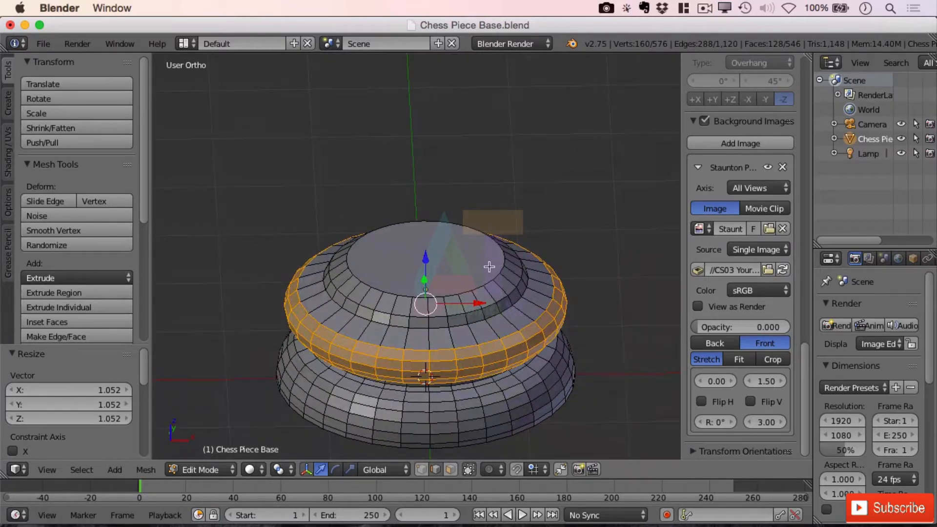
left_click(449, 469)
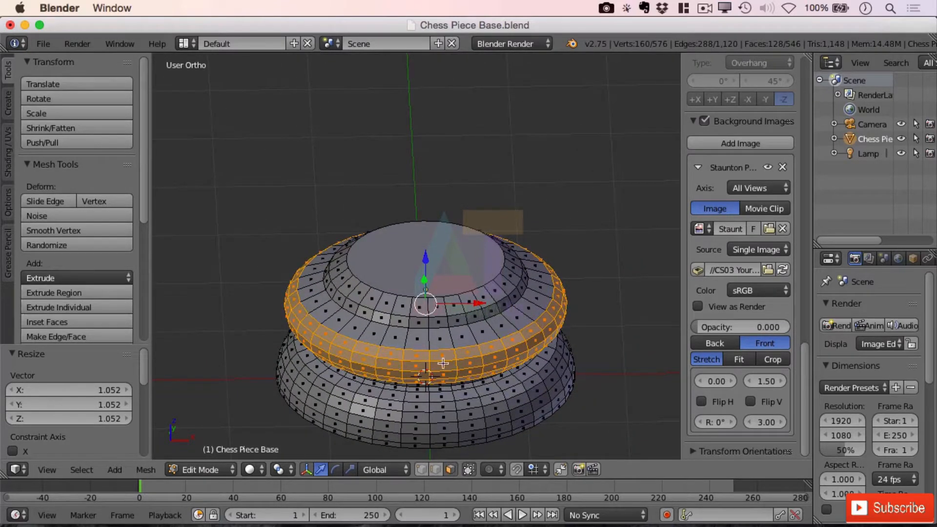
left_click(454, 257)
key("i")
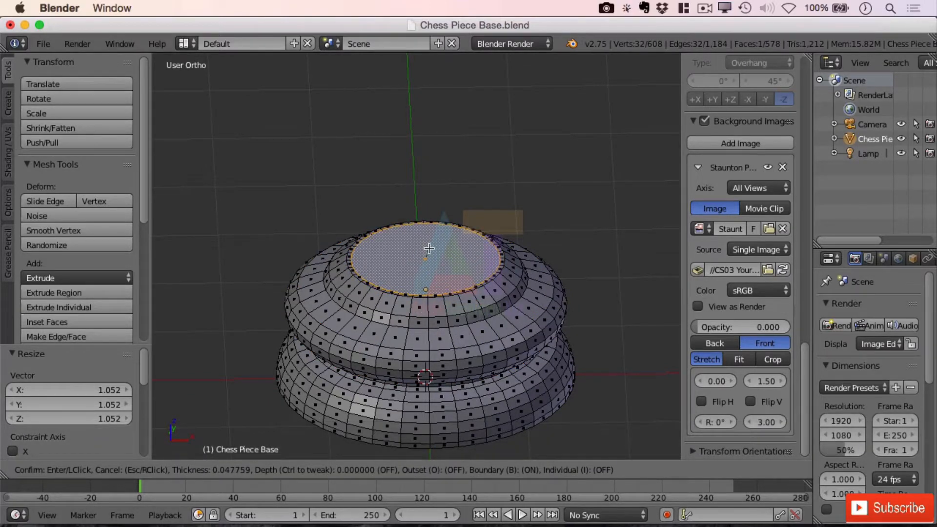
left_click(429, 249)
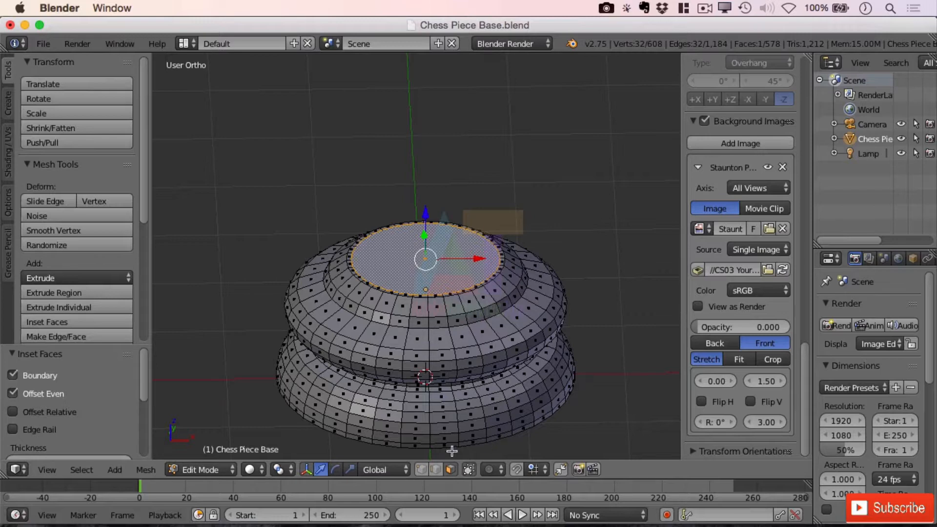
Step: Add two loop cuts around the narrow sloped band just below the top rim, using edge select mode
left_click(436, 469)
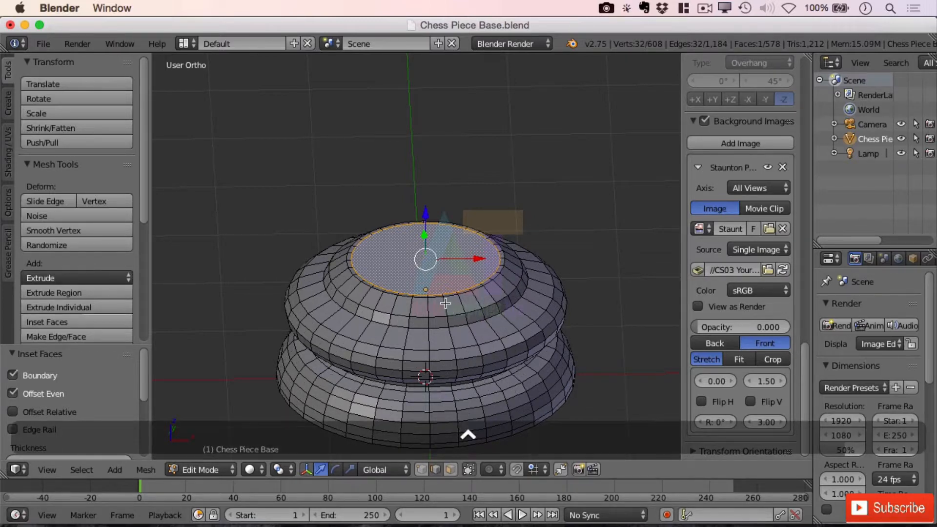
key("ctrl+r")
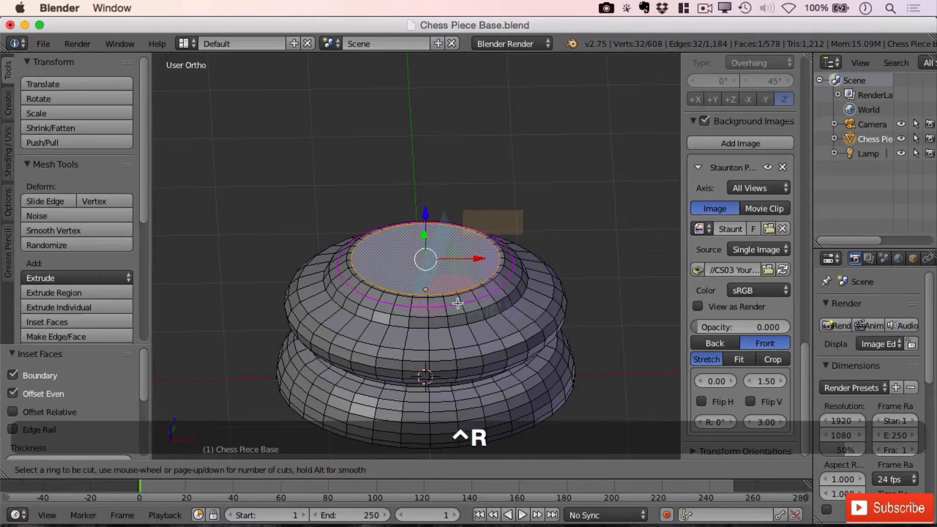
scroll(455, 303, "up", 1)
left_click(455, 303)
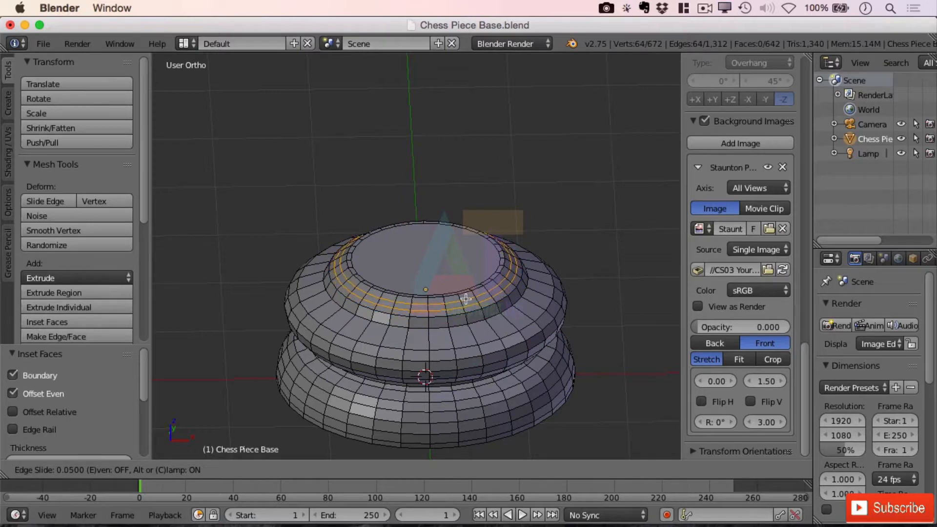
left_click(467, 300)
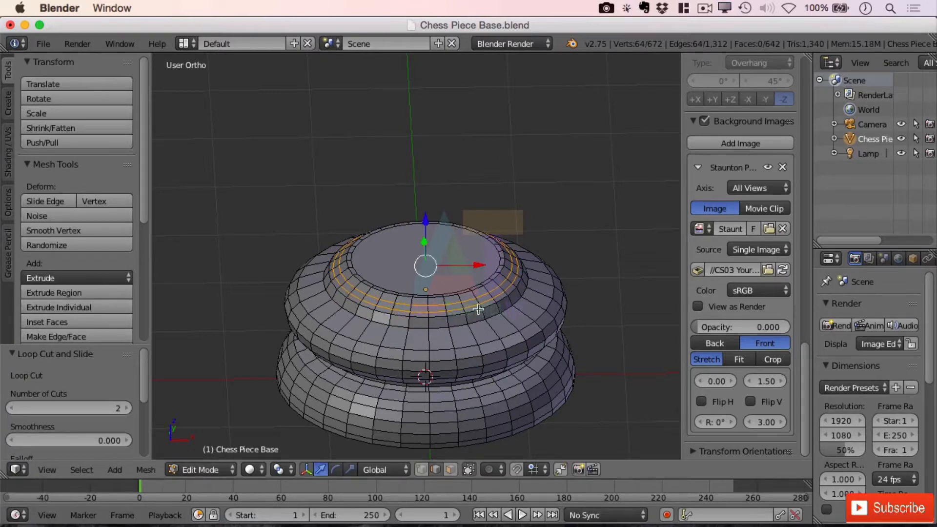
Step: Select the face loop between the two new cuts and scale it outward to about 1.061
left_click(450, 470)
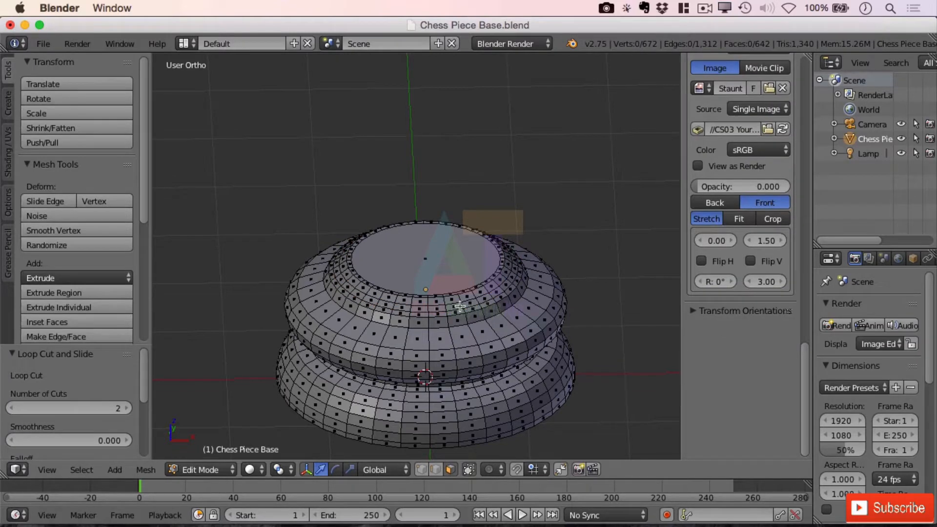
key("alt")
left_click(441, 303, "alt")
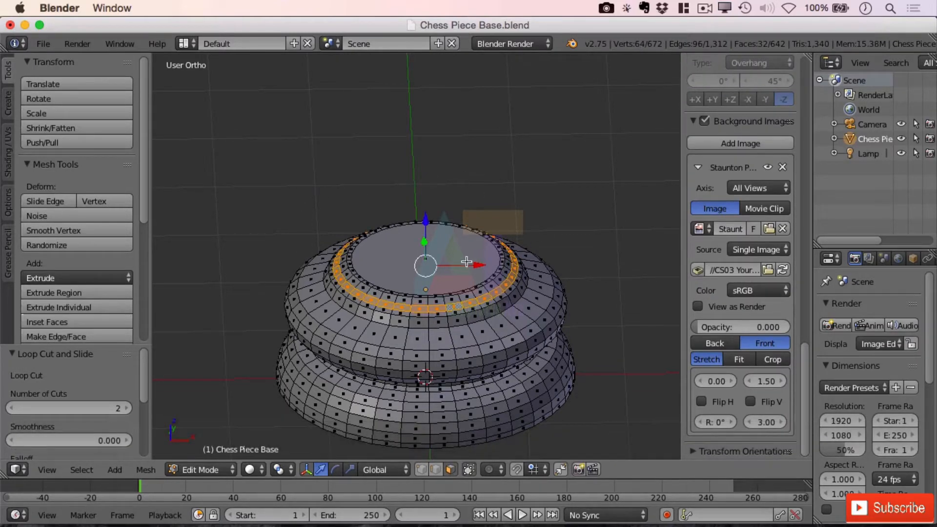
key("s")
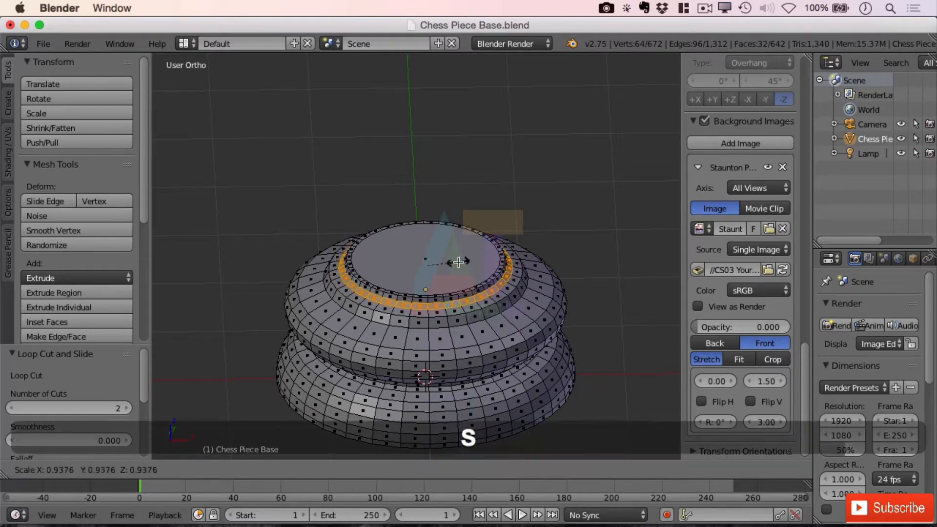
left_click(462, 262)
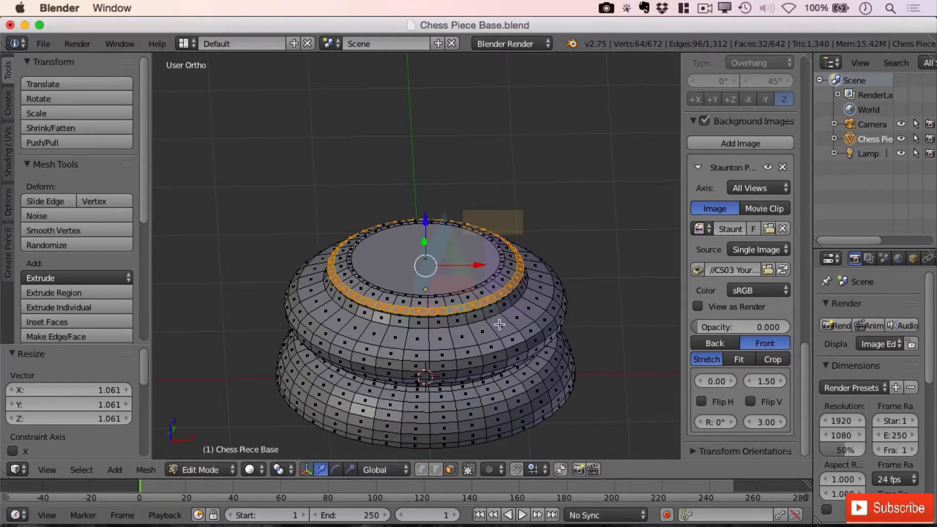
Step: Inspect the base's shape in Object Mode from the side, focusing on the new bulge below the top rim
middle_click_drag(453, 318, 502, 309)
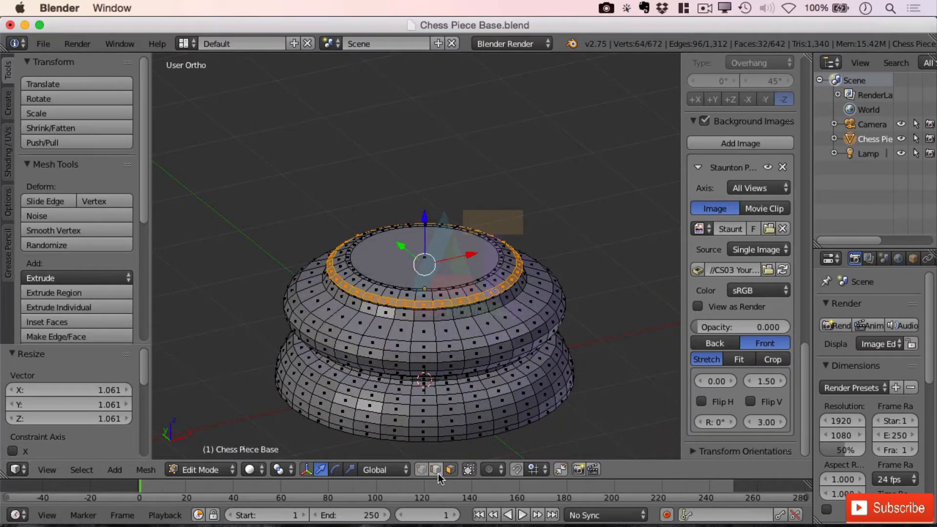
key("Tab")
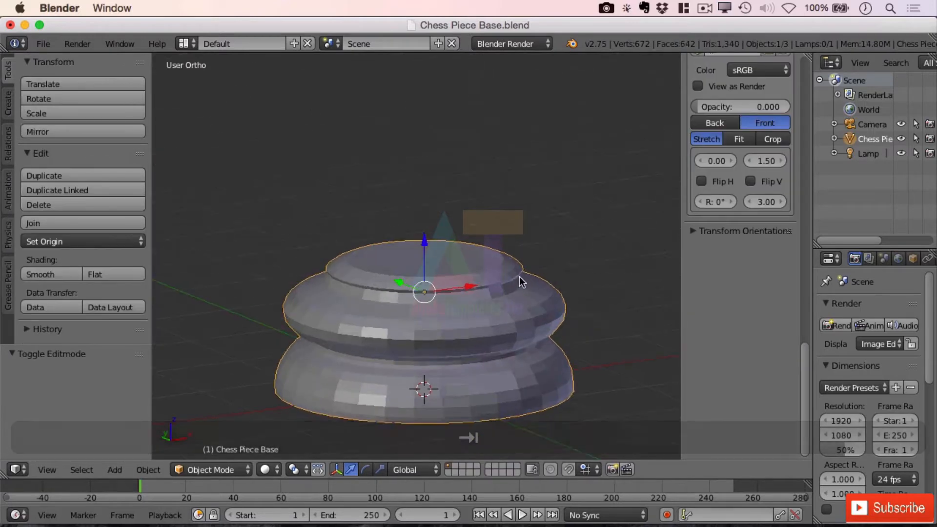
middle_click_drag(519, 276, 623, 259)
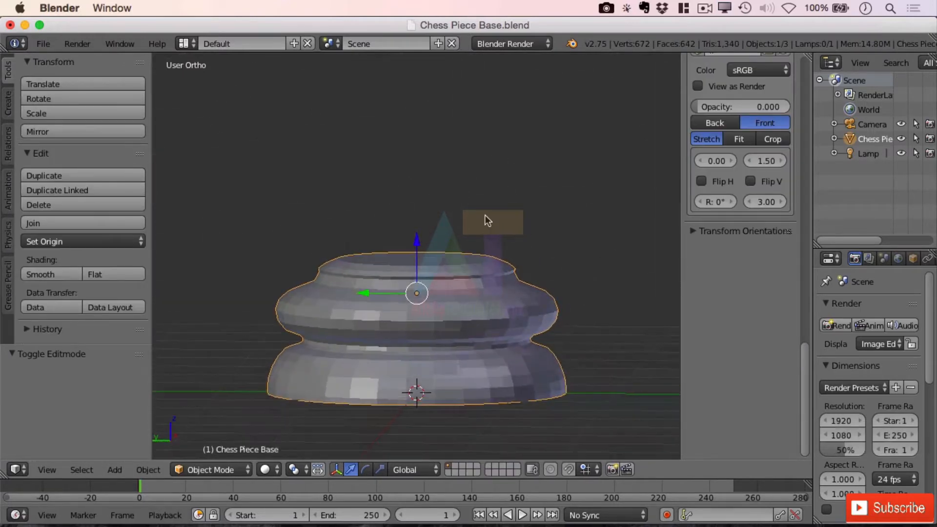
scroll(488, 225, "up", 3)
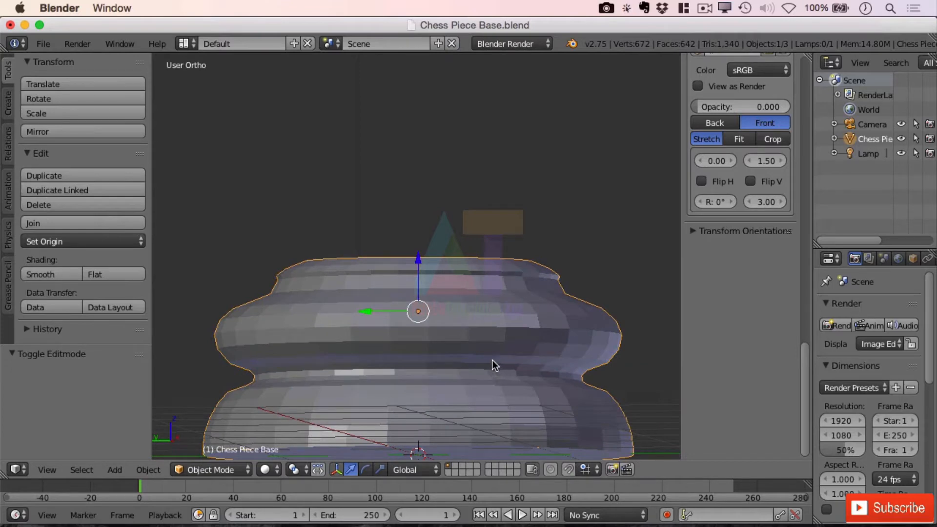
Step: In edge select mode, select the lower edge loop of the bulge below the top rim and move it down about 0.051 along Z
key("Tab")
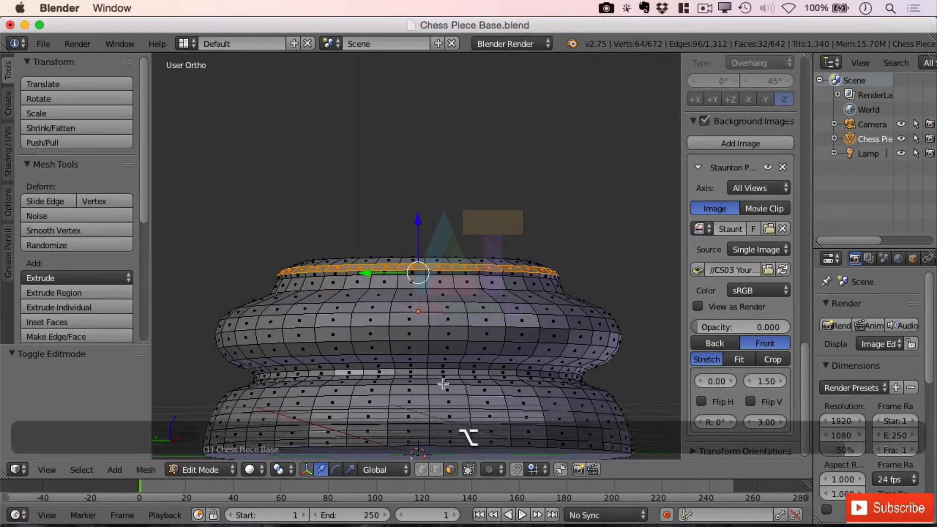
left_click(435, 470)
right_click(470, 276, "alt")
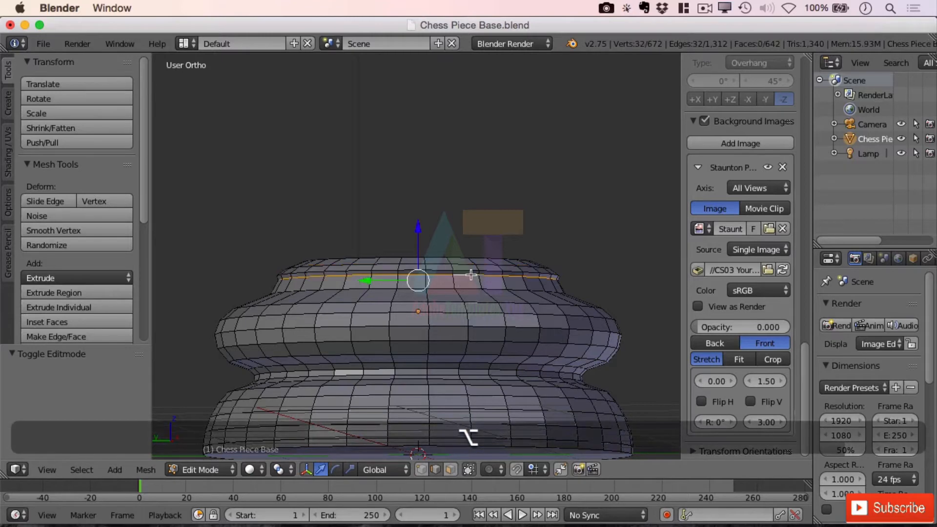
left_click_drag(417, 228, 418, 237)
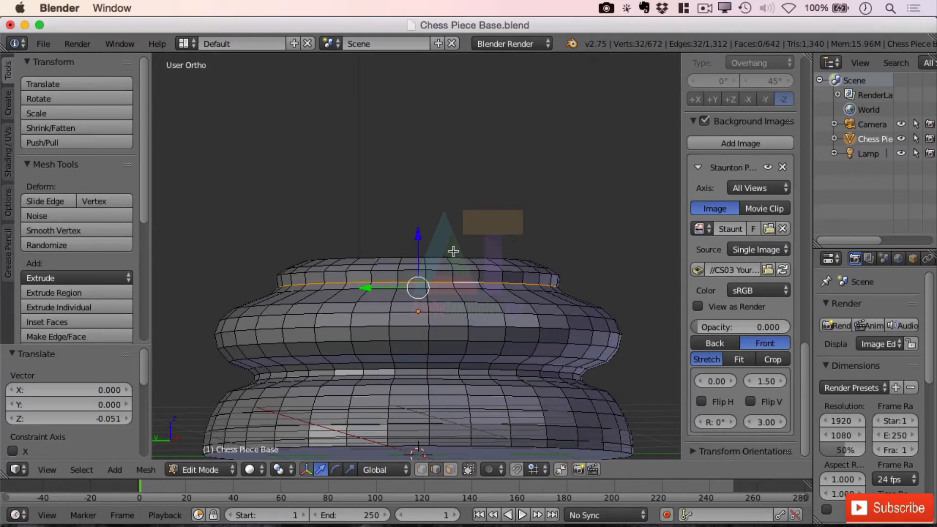
Step: Apply smooth shading to the whole base in Object Mode and check its silhouette from the side
mouse_move(549, 269)
middle_mouse_down()
mouse_move(564, 283)
mouse_move(566, 270)
middle_mouse_up()
key("Tab")
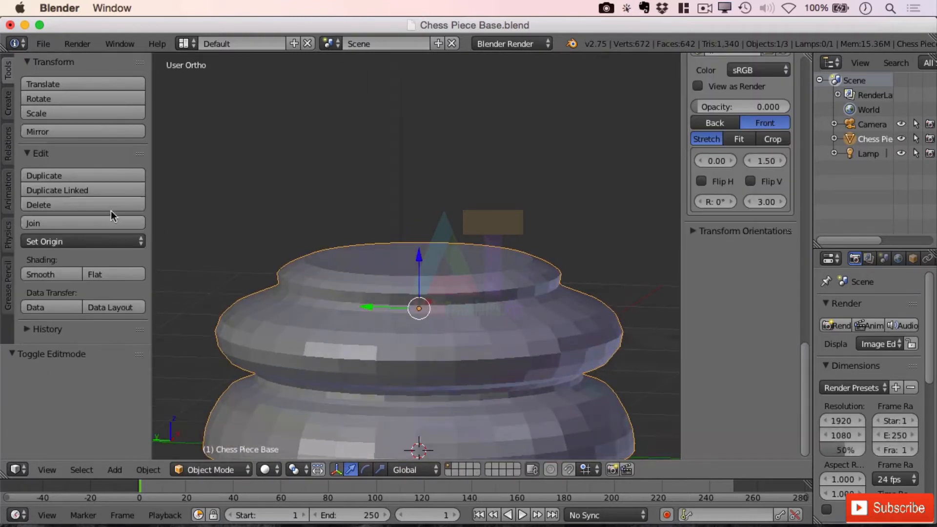
left_click(71, 273)
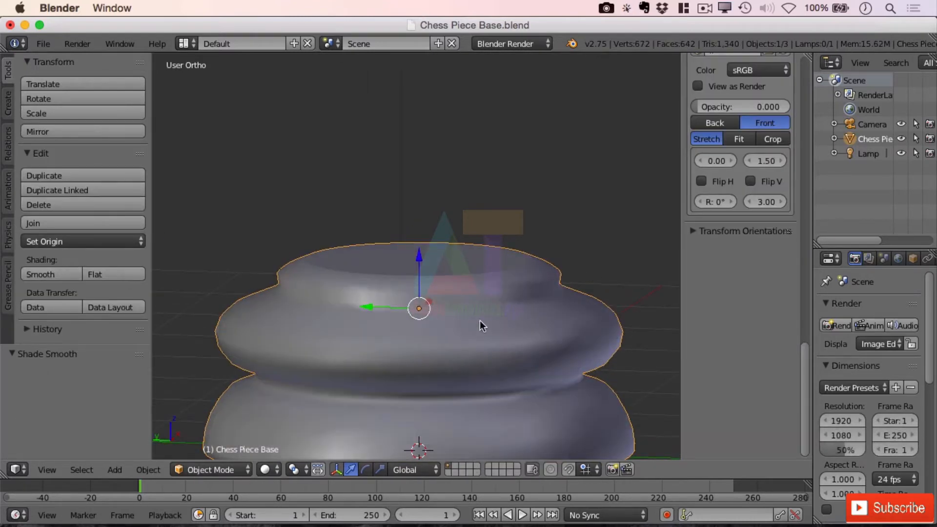
mouse_move(479, 320)
middle_mouse_down()
mouse_move(493, 304)
mouse_move(578, 316)
mouse_move(538, 322)
mouse_move(535, 310)
mouse_move(545, 309)
middle_mouse_up()
Step: Select the widest edge loop of the bulge below the top rim in Edit Mode and scale it inward to 0.966
key("Tab")
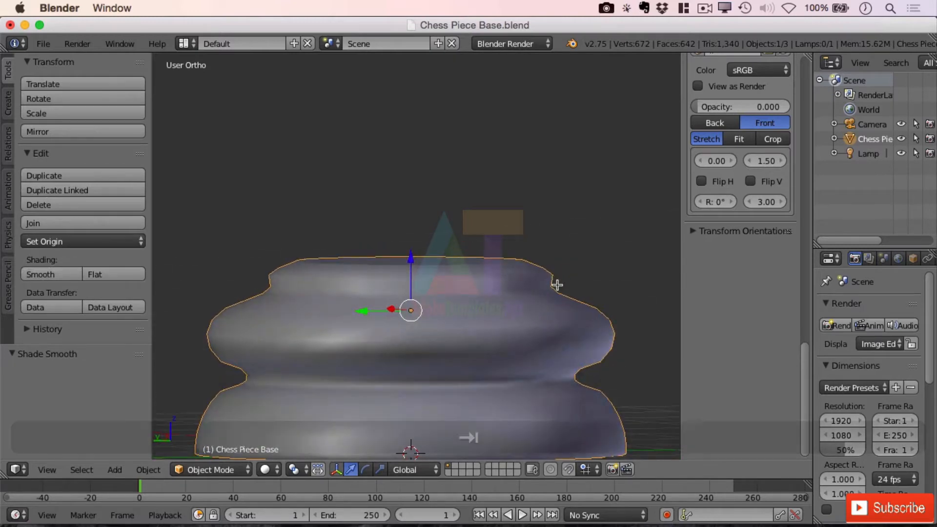
left_click(545, 274, "alt")
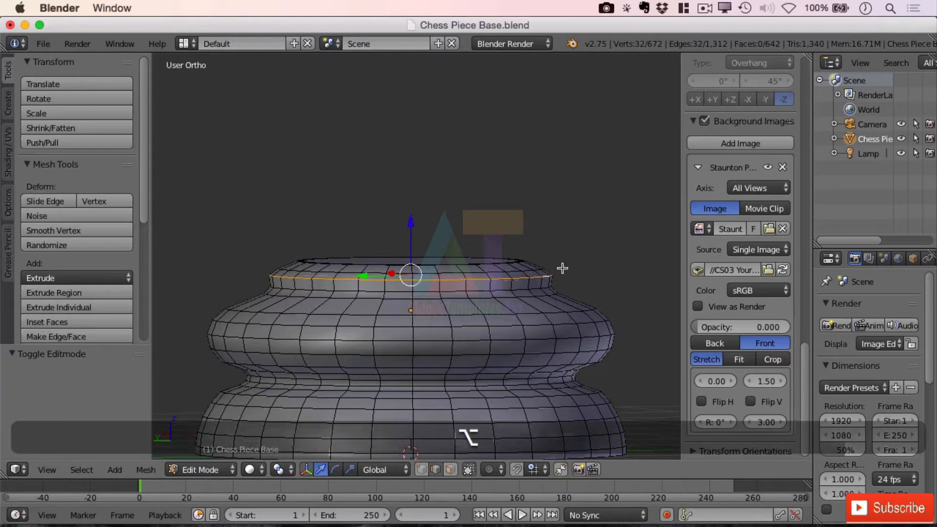
key("s")
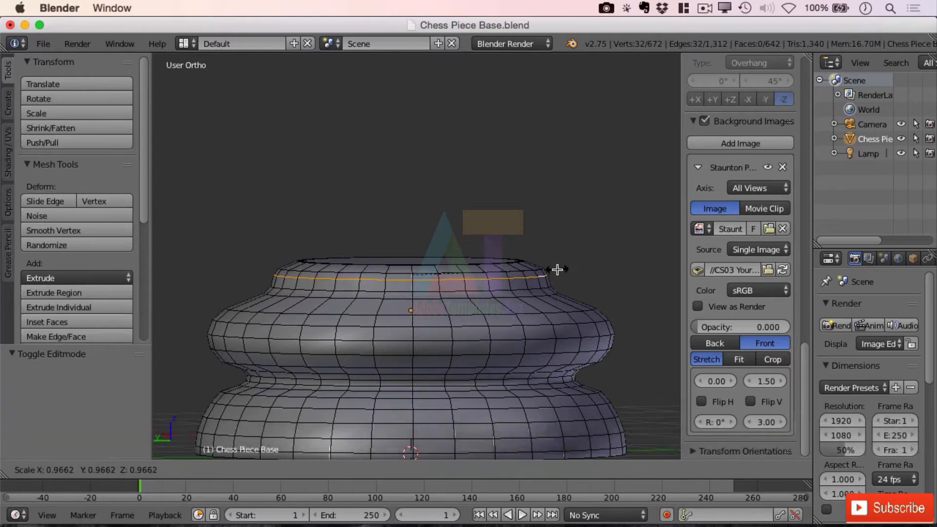
left_click(557, 270)
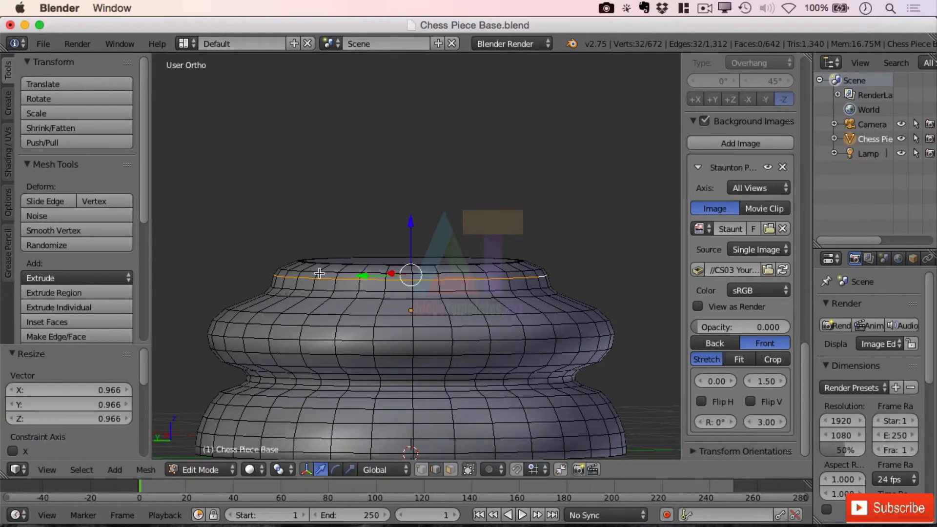
Step: Lower the edge loops at the top rim along Z in two moves, by about 0.026 and about 0.010
right_click(379, 265)
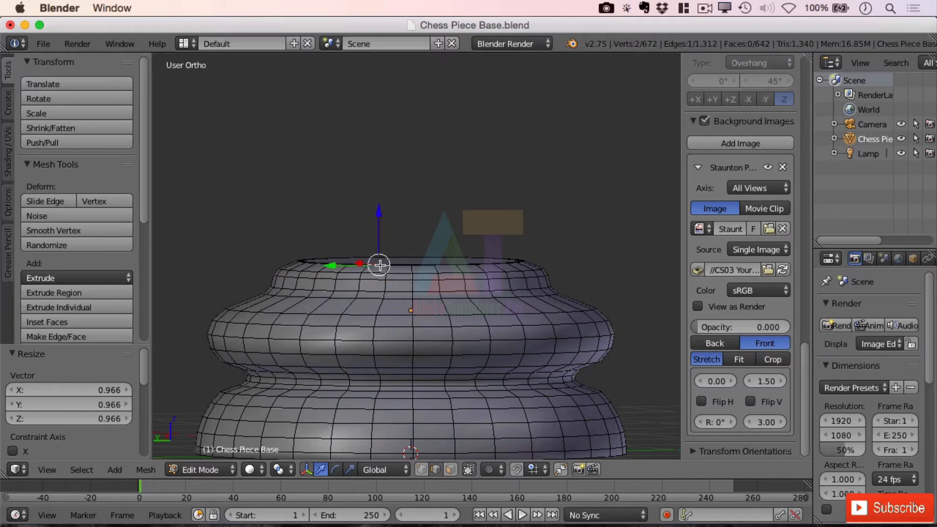
right_click(381, 264, "alt")
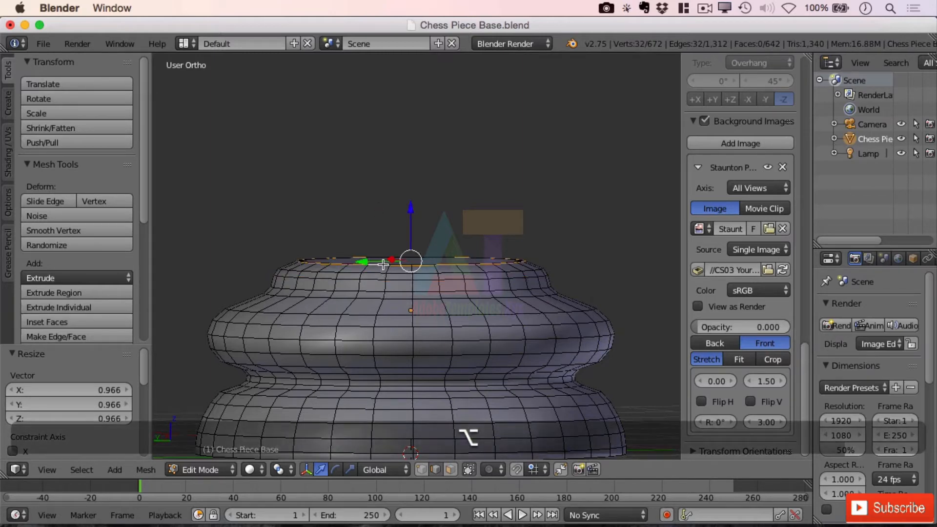
left_click_drag(411, 207, 413, 211)
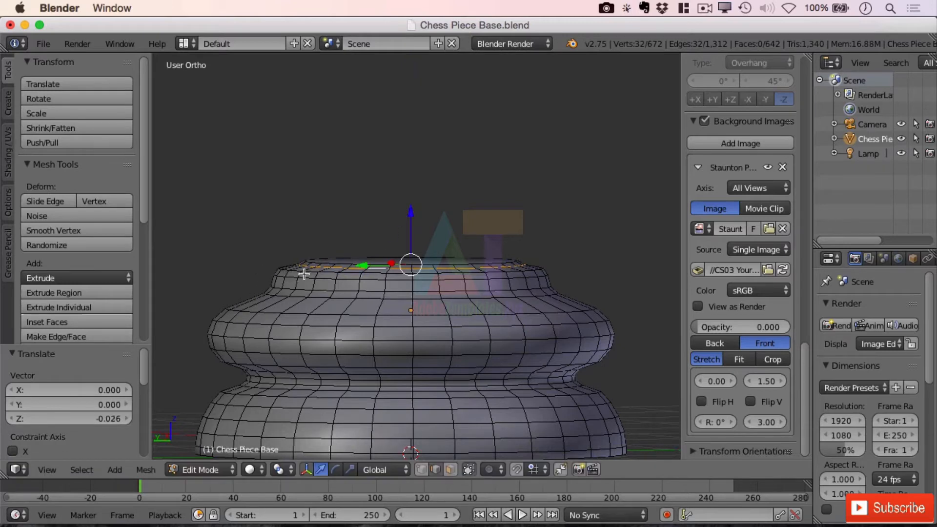
right_click(362, 268, "alt")
left_click_drag(411, 215, 412, 216)
Step: Select the edge loop at the widest part of the upper bulge and move it down about 0.015 along Z
right_click(420, 280)
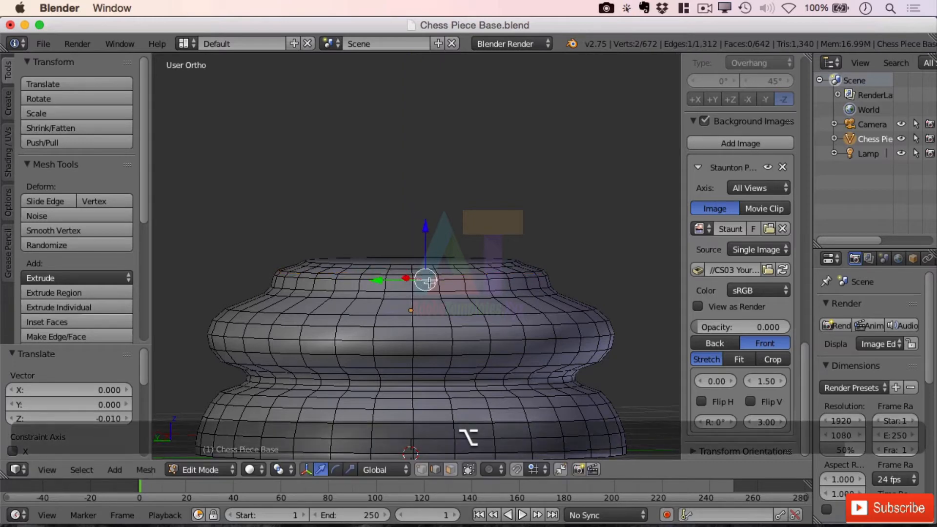
right_click(425, 281, "alt")
left_click_drag(413, 222, 412, 224)
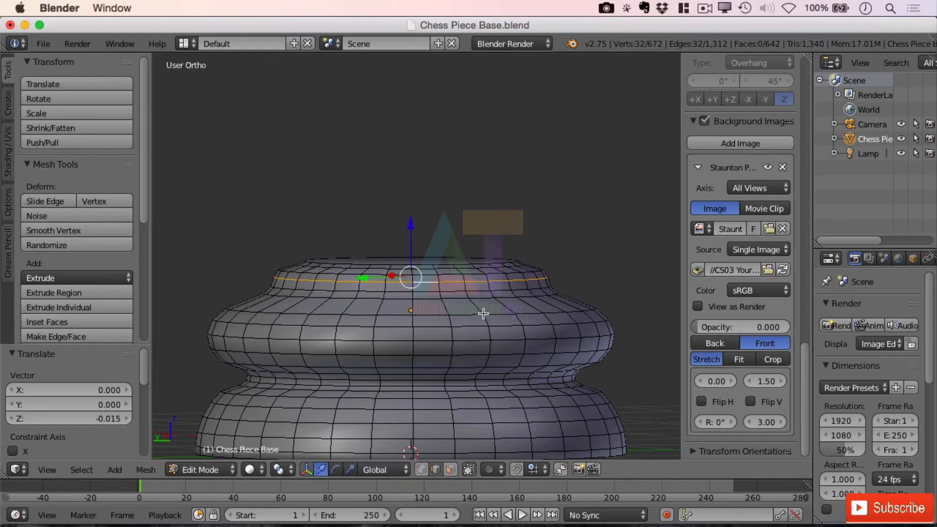
Step: Check the finished base from an angled view and save the current Blender file
middle_click_drag(541, 267, 630, 305)
scroll(349, 201, "down", 2)
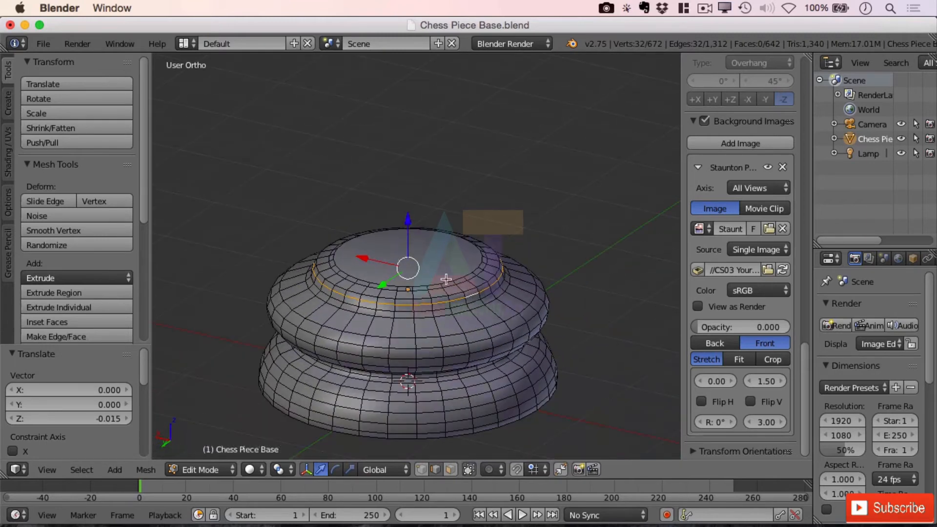
left_click(43, 43)
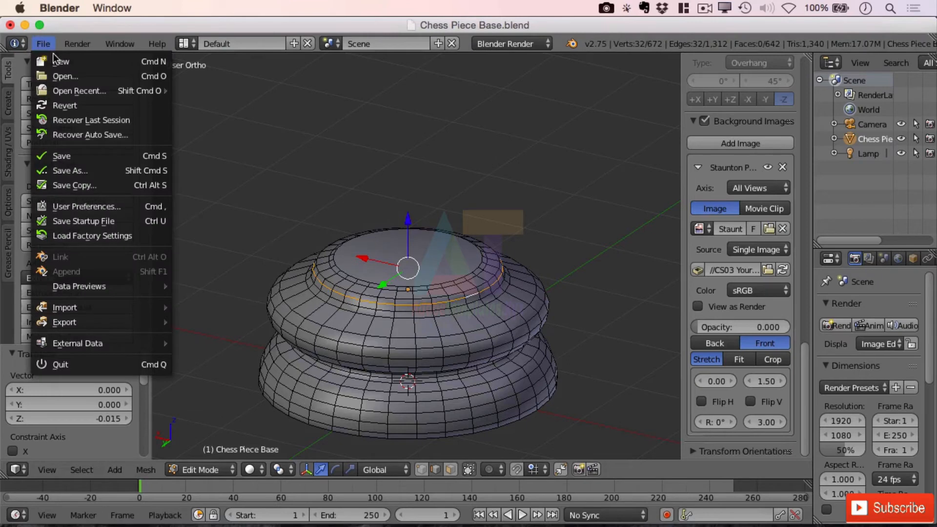
left_click(107, 154)
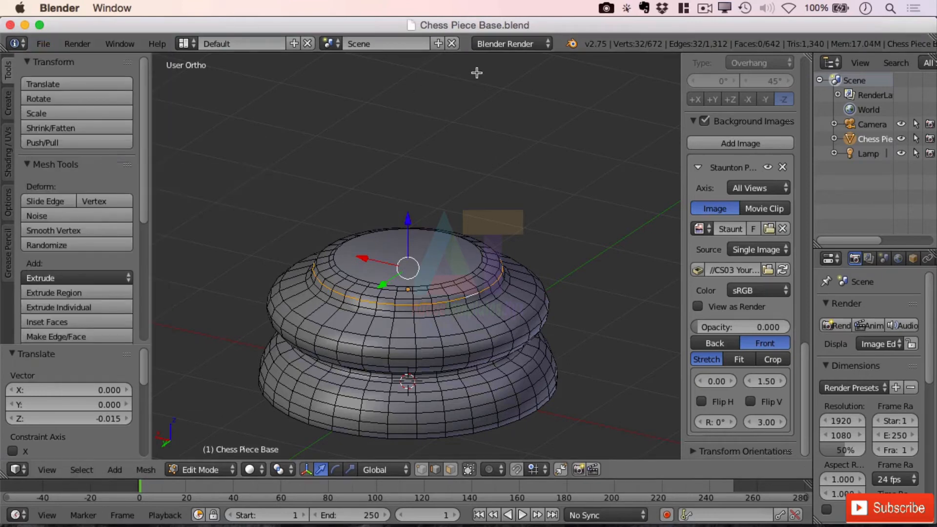